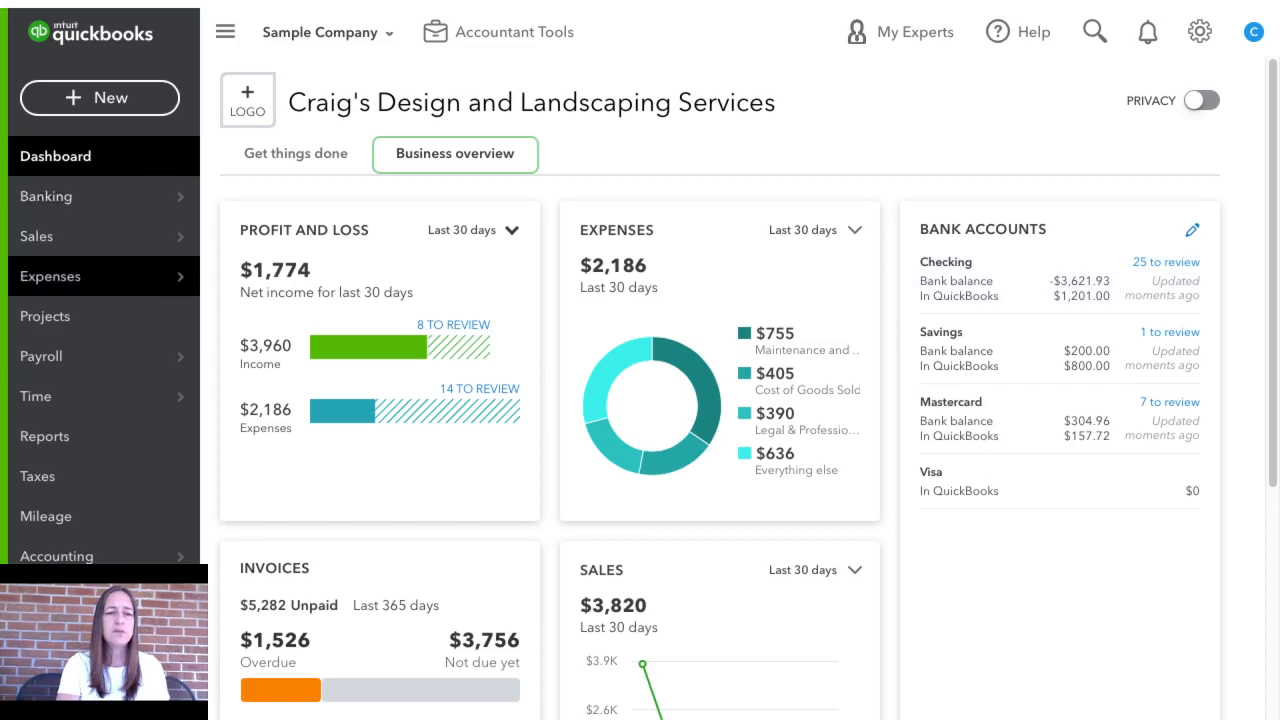
Open the bank transactions page, dismissing its introduction, and collapse the main navigation menu
{"action": "mouse_move", "coordinate": [100, 197]}
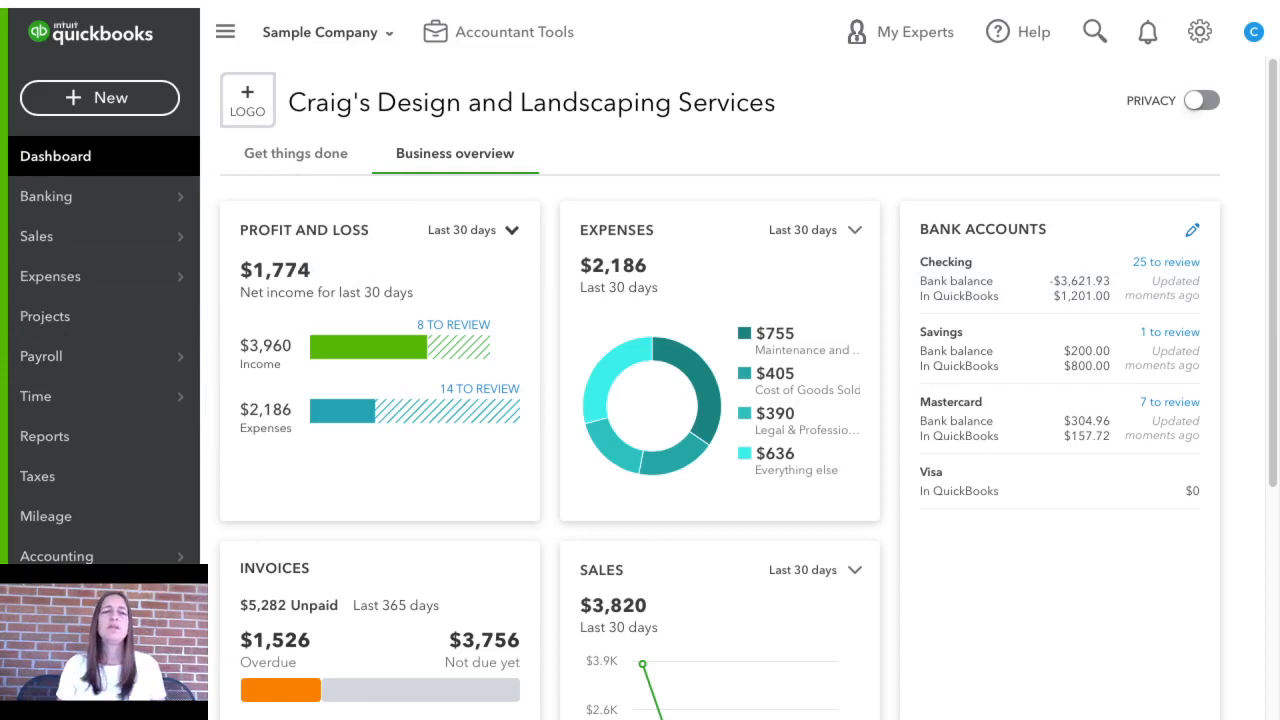
{"action": "left_click", "coordinate": [74, 197]}
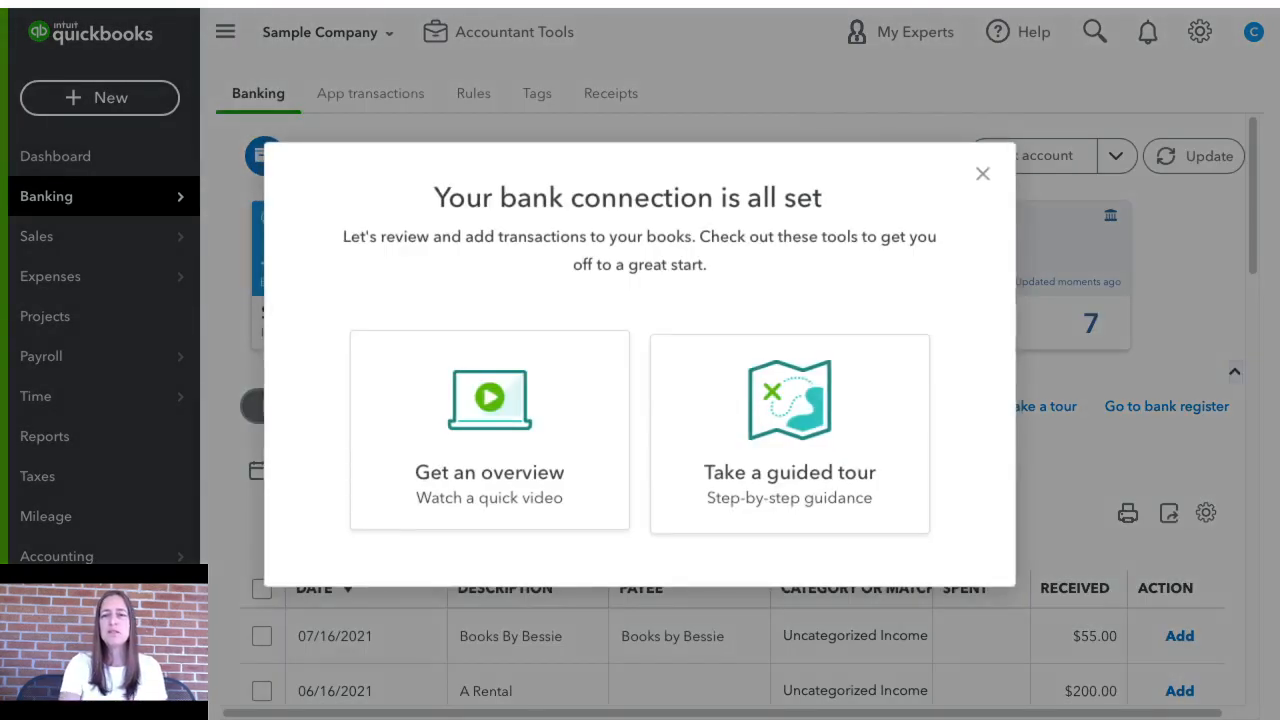
{"action": "left_click", "coordinate": [982, 173]}
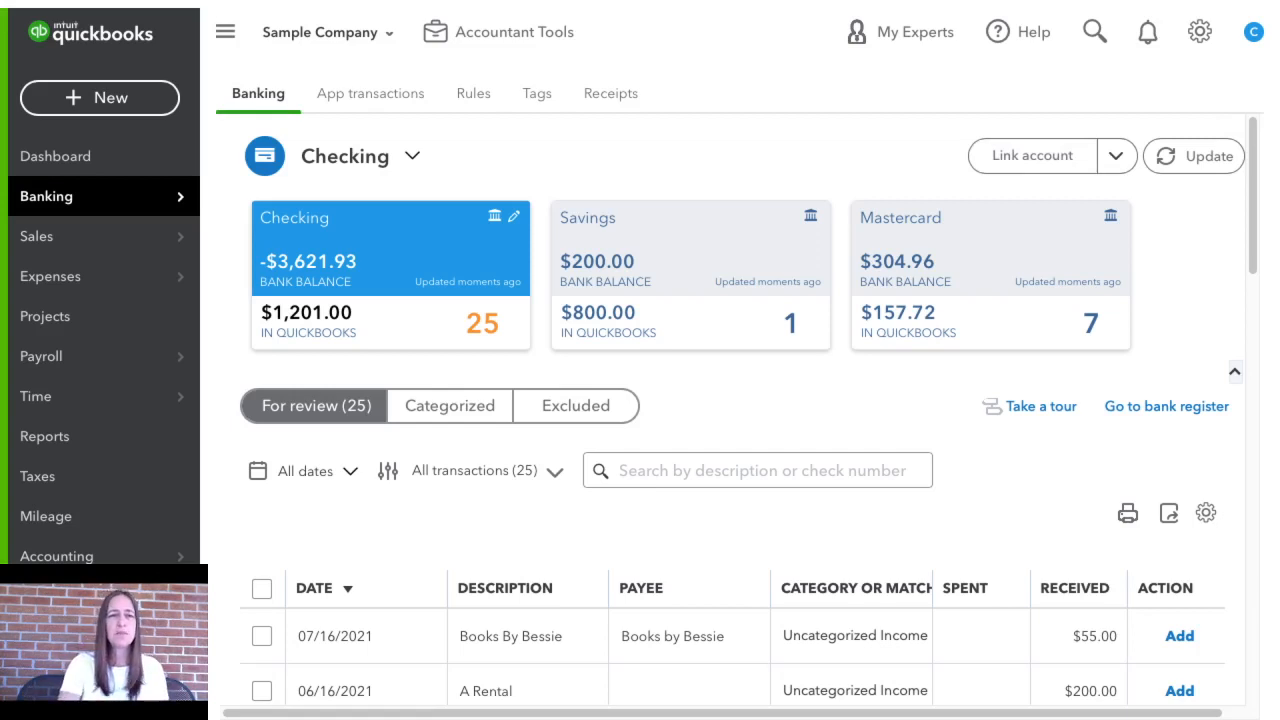
{"action": "left_click", "coordinate": [226, 32]}
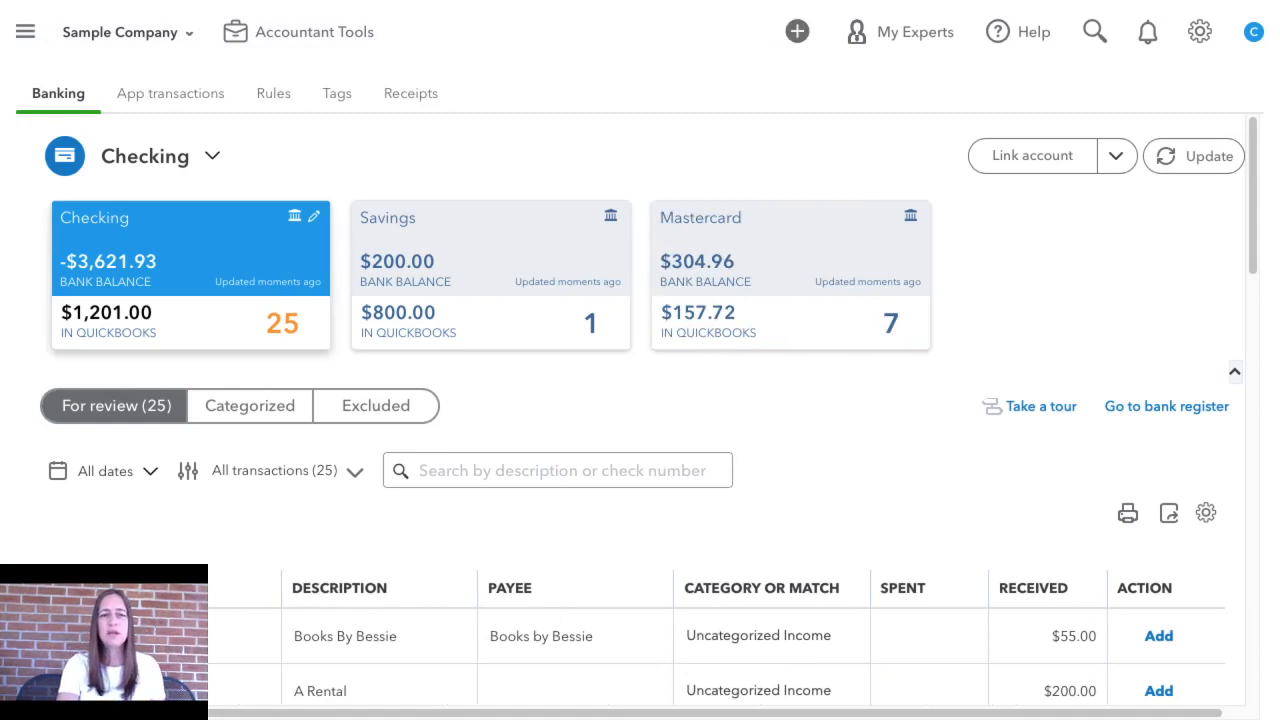
View the transactions awaiting review in the Savings account and in the Mastercard account
{"action": "left_click", "coordinate": [490, 275]}
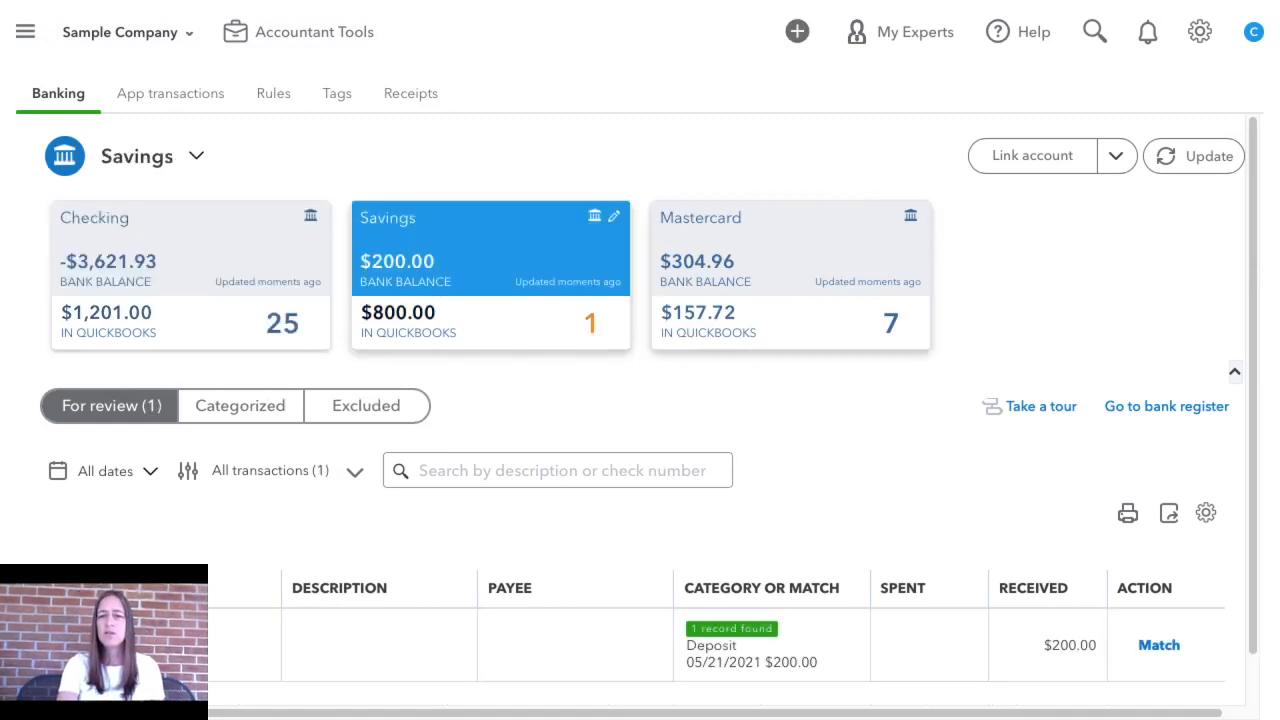
{"action": "left_click", "coordinate": [790, 275]}
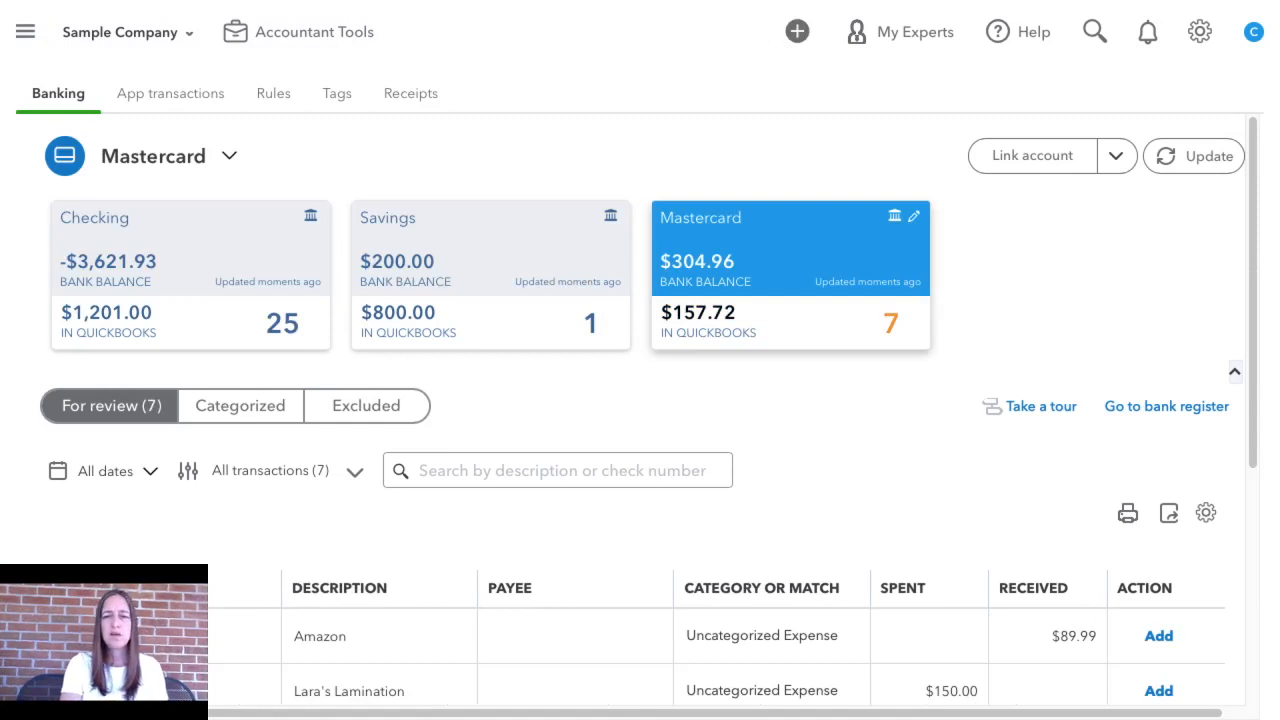
{"action": "scroll", "coordinate": [640, 428], "scroll_direction": "right", "scroll_amount": 1}
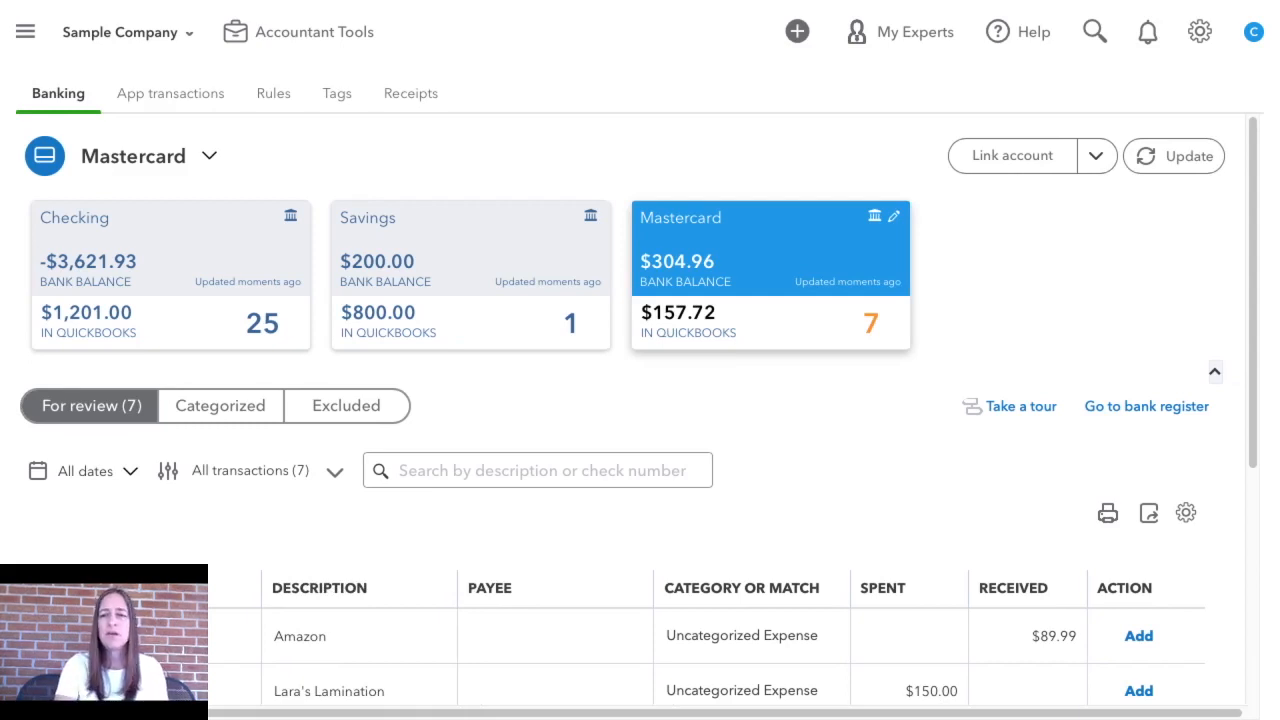
Hide the account summary cards and switch the transaction list to the Checking account
{"action": "left_click", "coordinate": [1214, 371]}
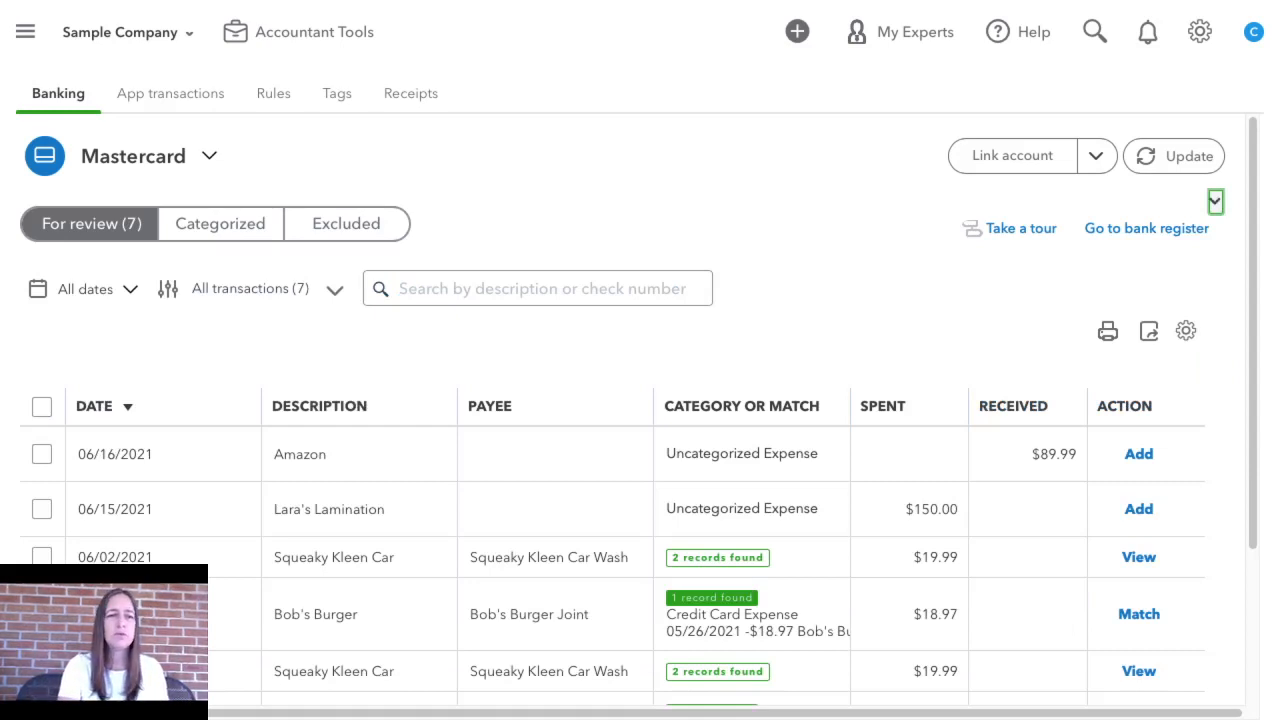
{"action": "left_click", "coordinate": [209, 156]}
{"action": "left_click", "coordinate": [209, 156]}
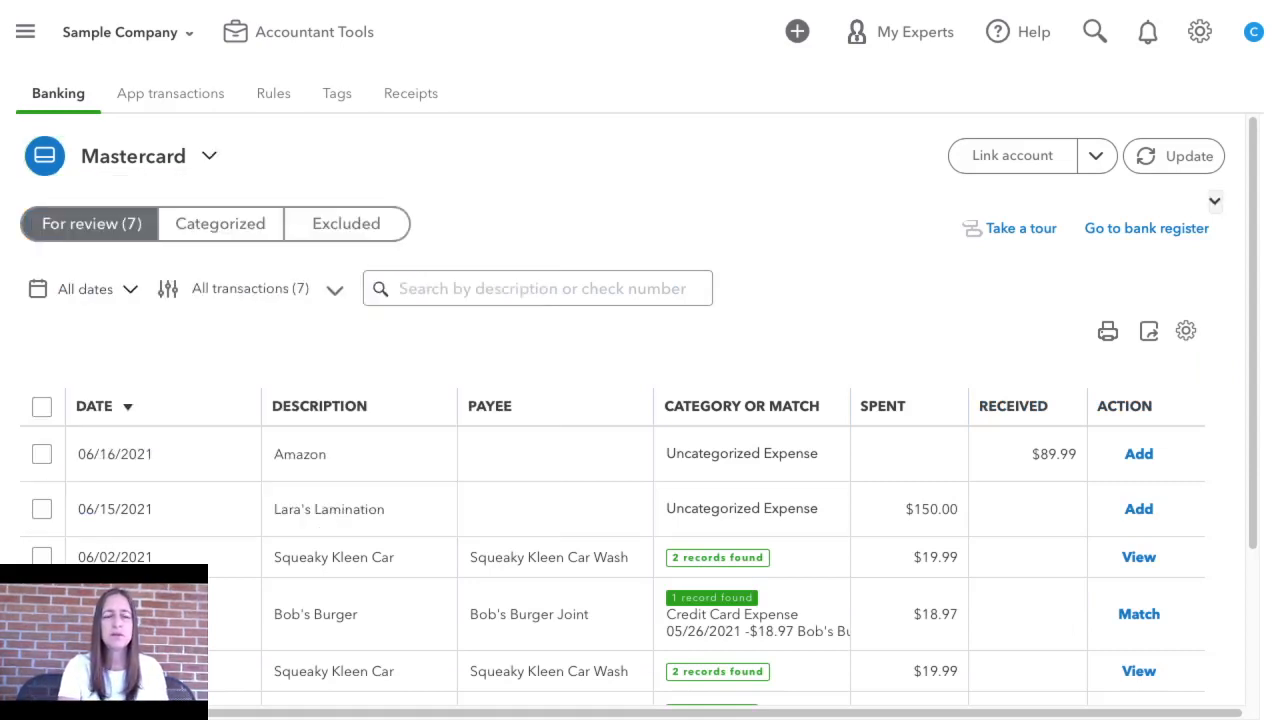
{"action": "left_click", "coordinate": [209, 156]}
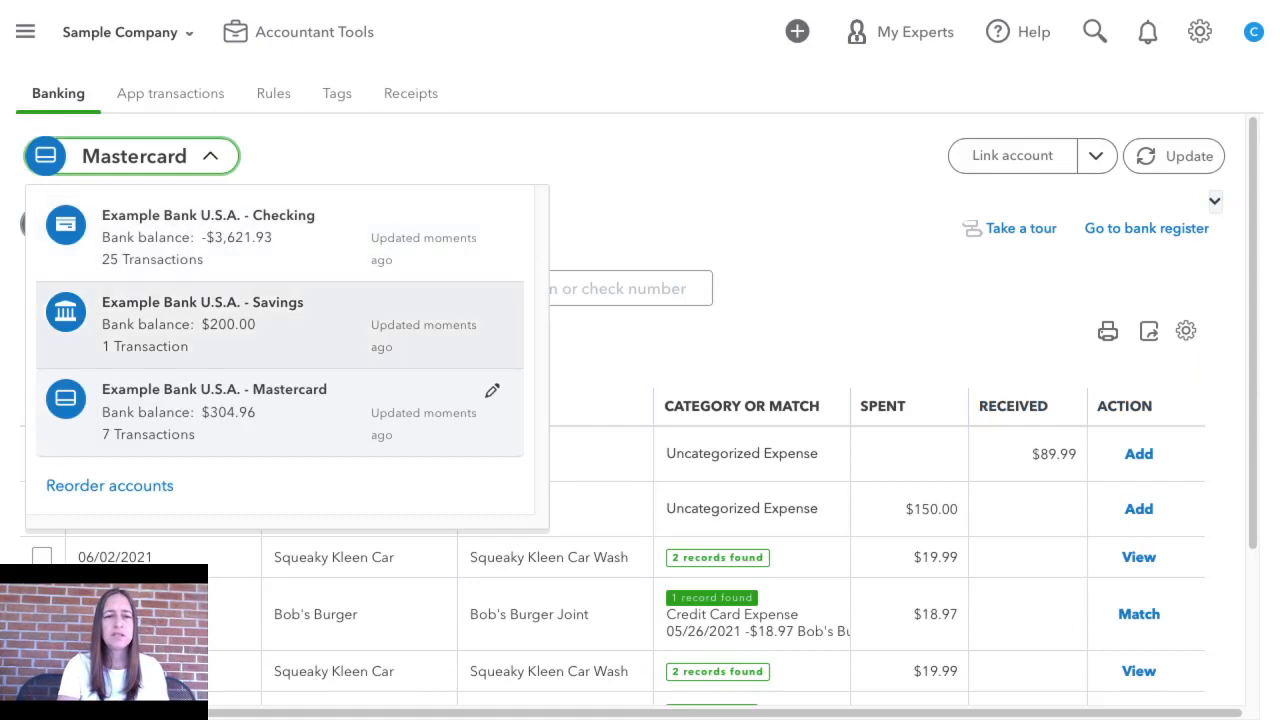
{"action": "left_click", "coordinate": [190, 237]}
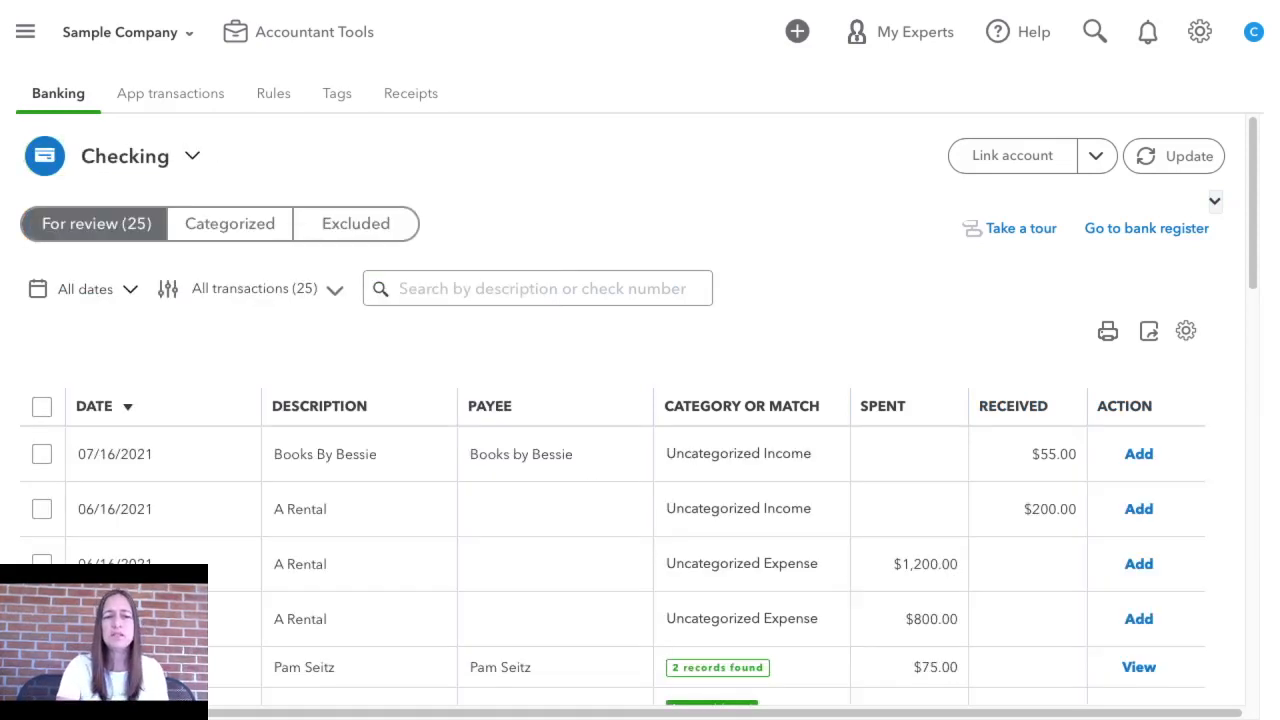
Examine the Checking transactions awaiting review, comparing their categories, suggested matches and available actions
{"action": "scroll", "coordinate": [600, 510], "scroll_direction": "down", "scroll_amount": 2}
{"action": "scroll", "coordinate": [640, 410], "scroll_direction": "down", "scroll_amount": 10}
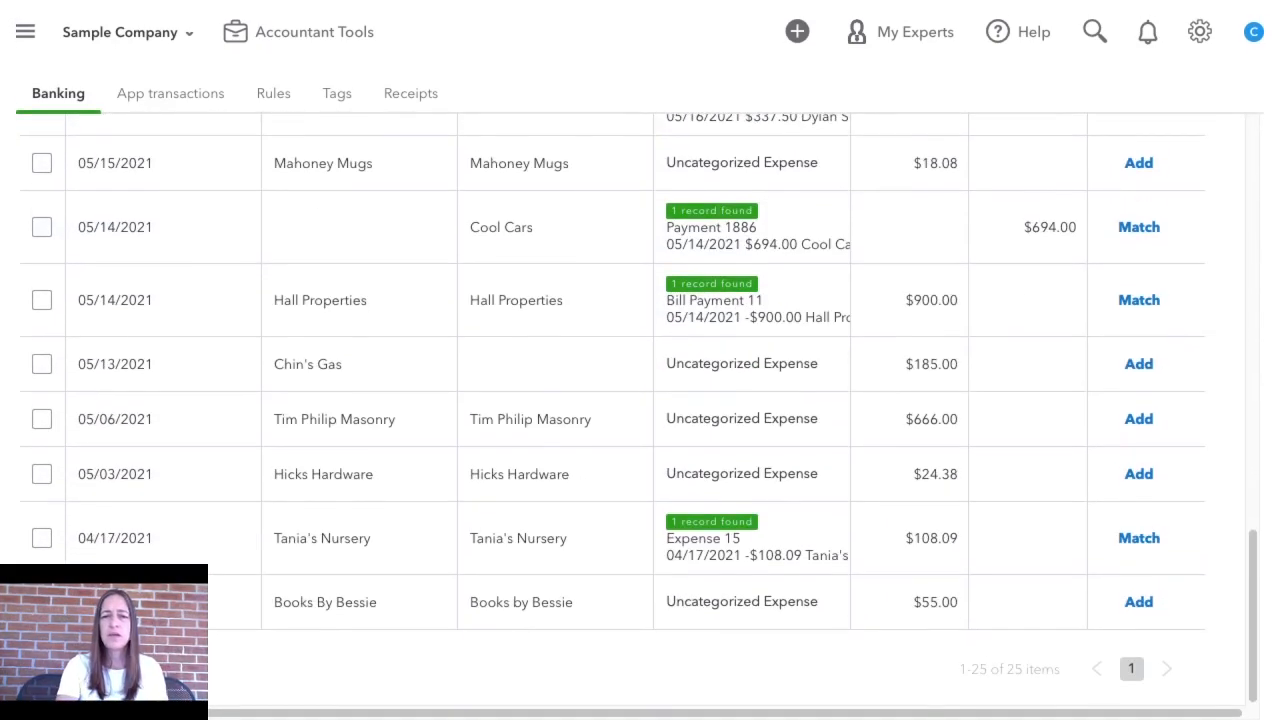
{"action": "scroll", "coordinate": [640, 410], "scroll_direction": "up", "scroll_amount": 10}
{"action": "scroll", "coordinate": [640, 410], "scroll_direction": "down", "scroll_amount": 1}
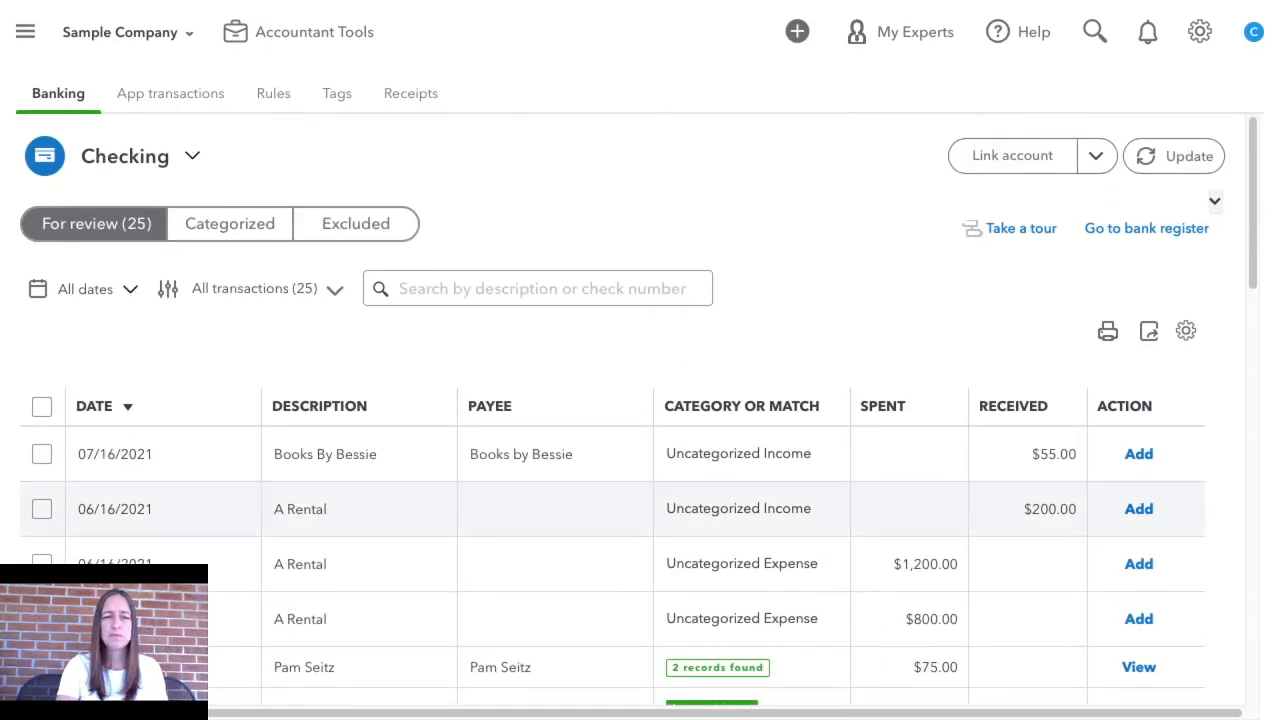
{"action": "scroll", "coordinate": [640, 410], "scroll_direction": "down", "scroll_amount": 3}
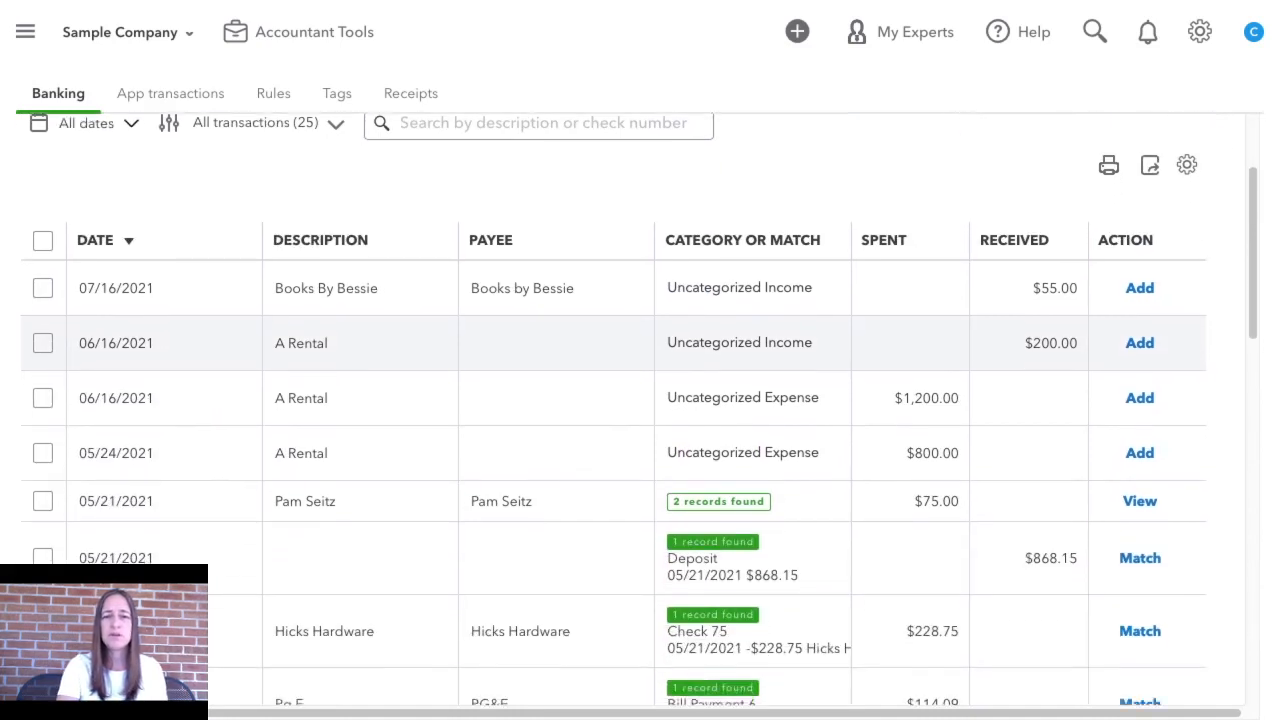
{"action": "scroll", "coordinate": [640, 410], "scroll_direction": "down", "scroll_amount": 1}
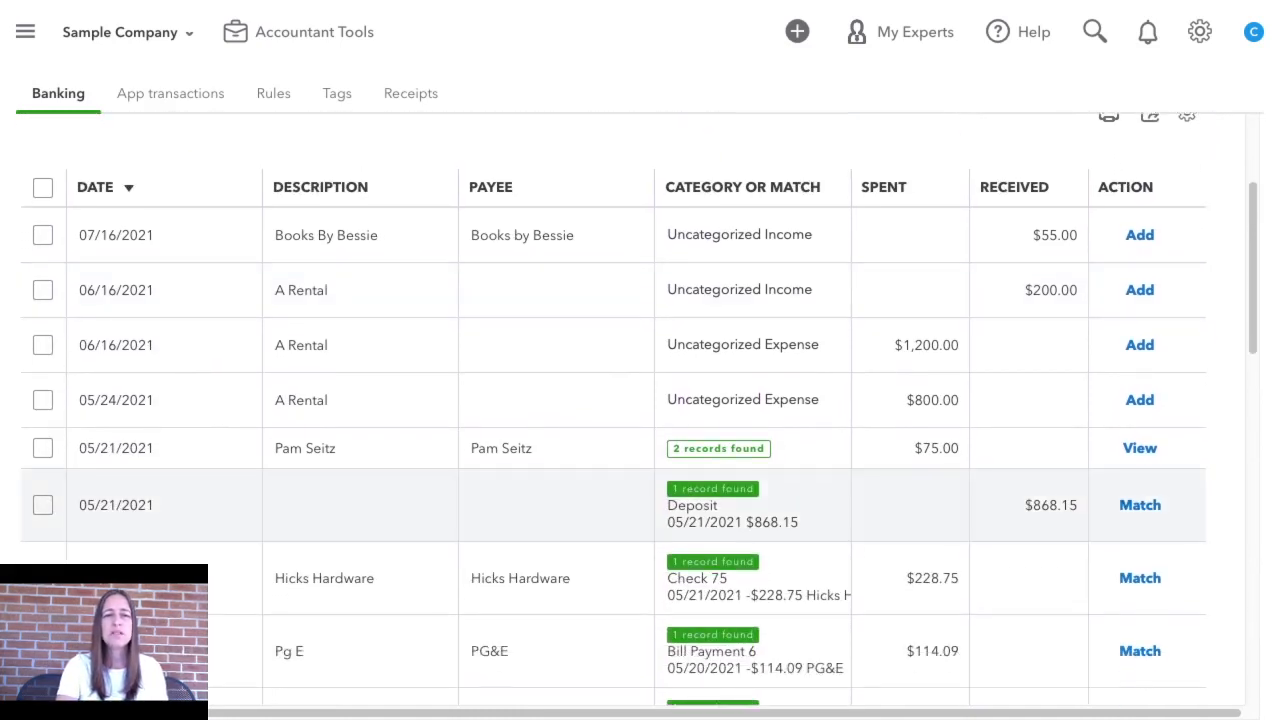
{"action": "scroll", "coordinate": [640, 410], "scroll_direction": "up", "scroll_amount": 4}
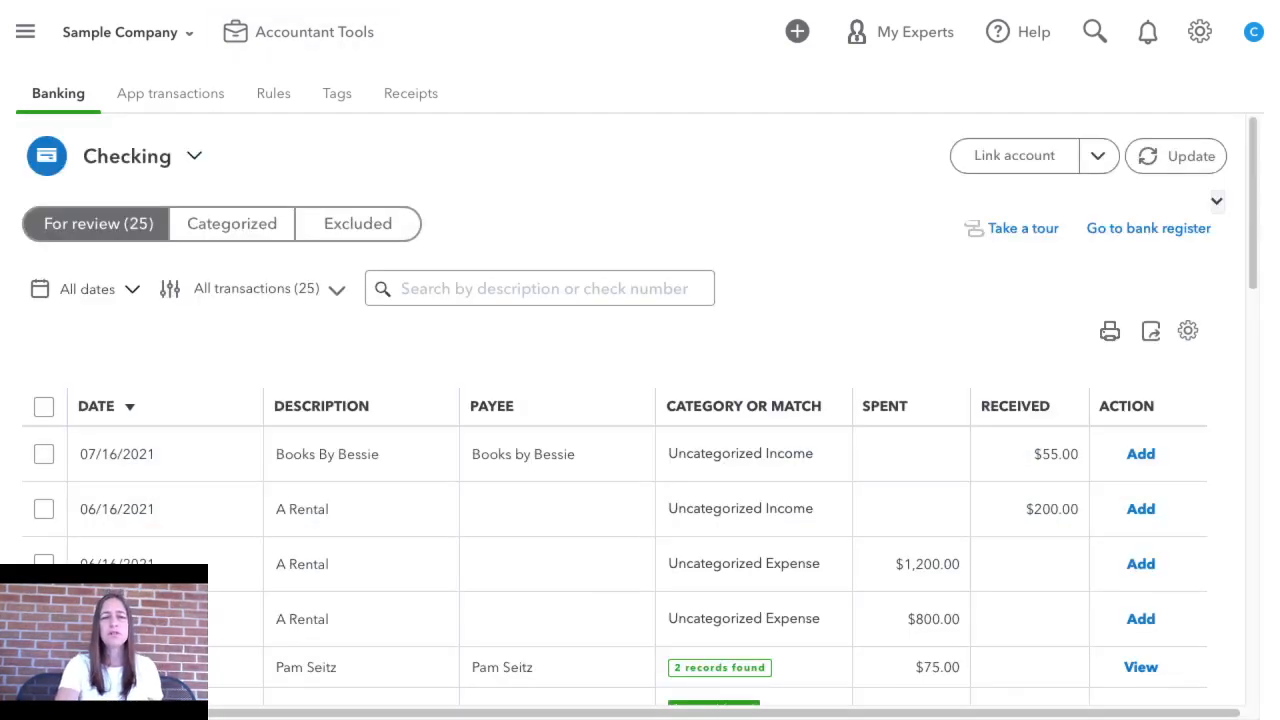
{"action": "scroll", "coordinate": [640, 410], "scroll_direction": "down", "scroll_amount": 3}
{"action": "scroll", "coordinate": [640, 410], "scroll_direction": "down", "scroll_amount": 1}
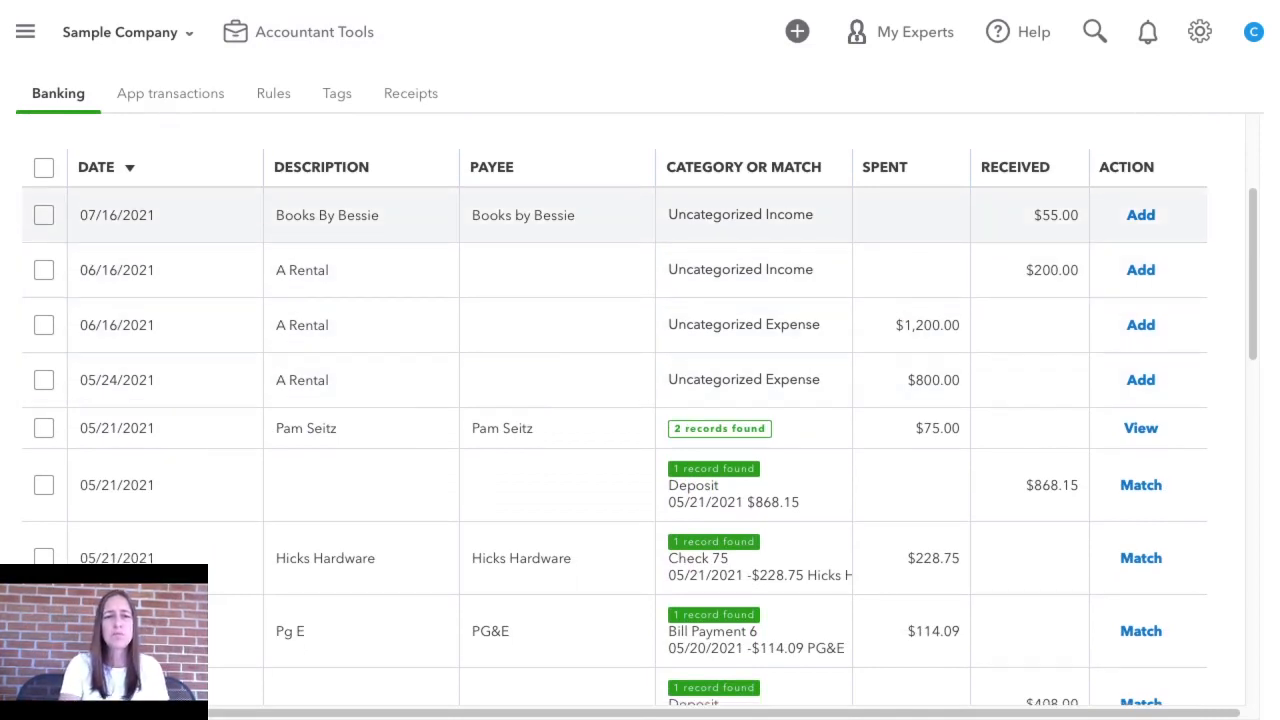
Check the bank detail of the 07/16/2021 Books by Bessie transaction, categorize it as Sales of Product Income and add it to the books
{"action": "left_click", "coordinate": [560, 215]}
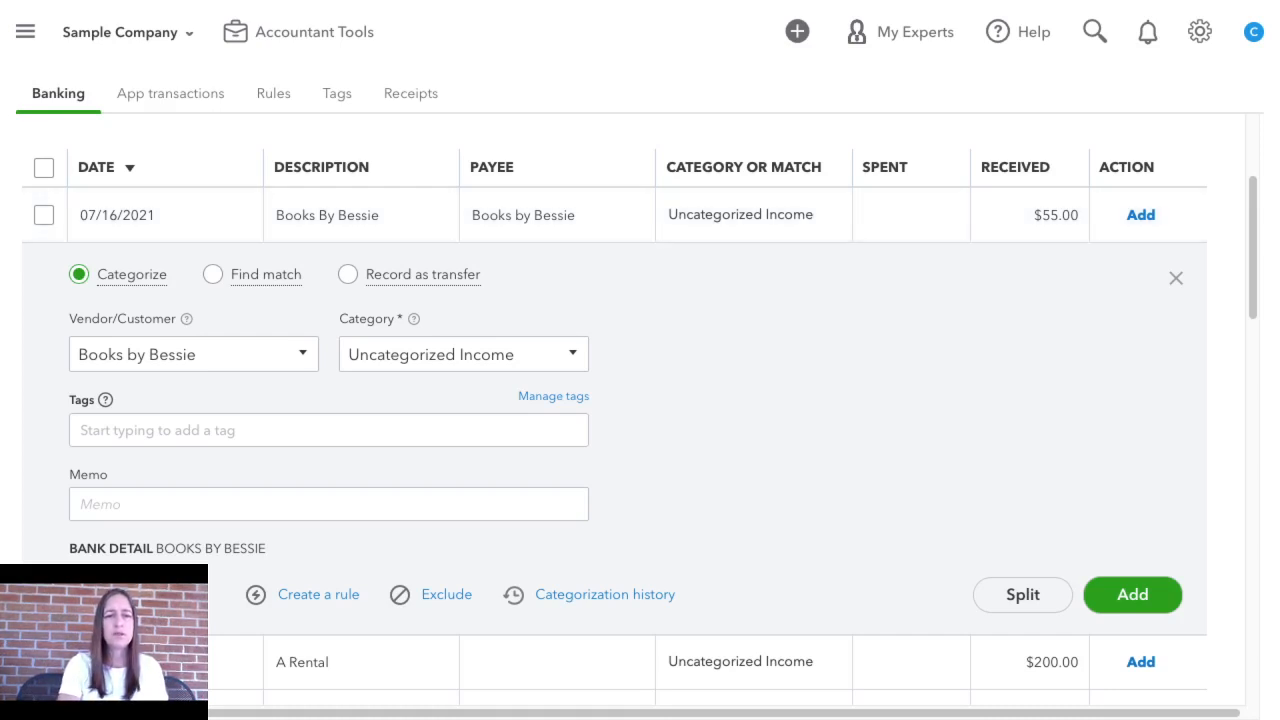
{"action": "left_click", "coordinate": [556, 215]}
{"action": "left_click", "coordinate": [556, 215]}
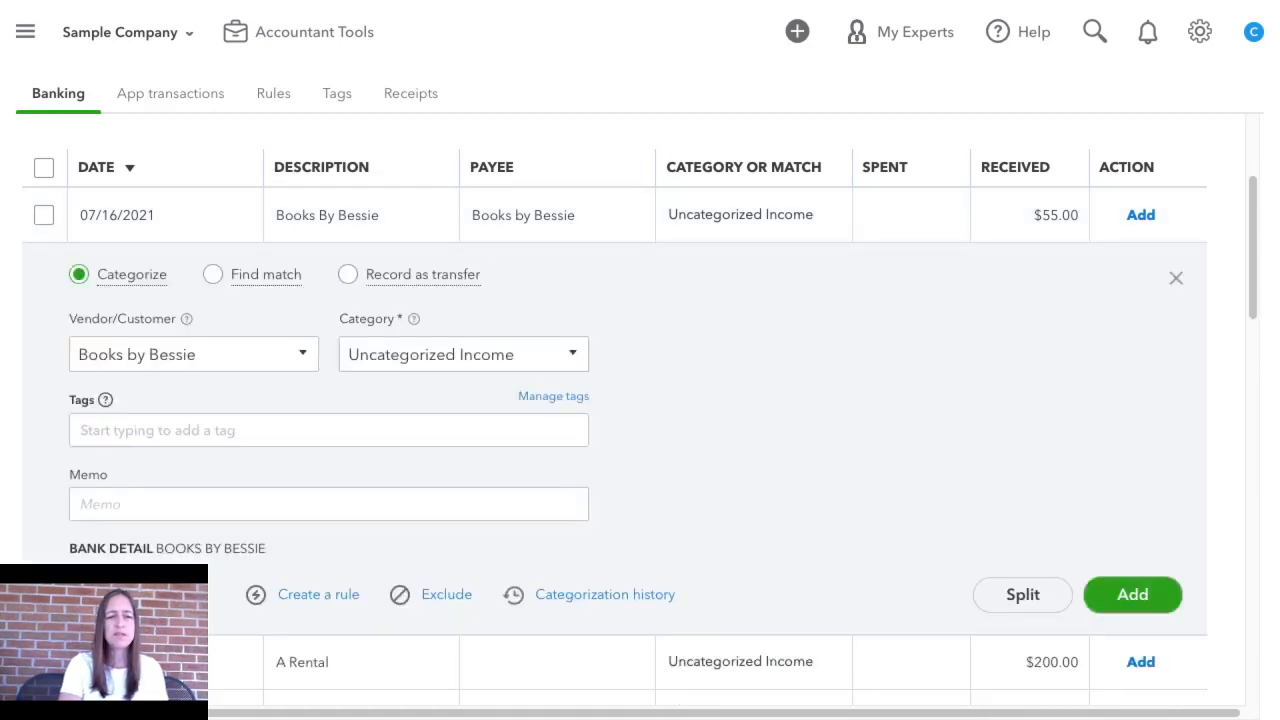
{"action": "left_click_drag", "start_coordinate": [154, 548], "coordinate": [267, 549]}
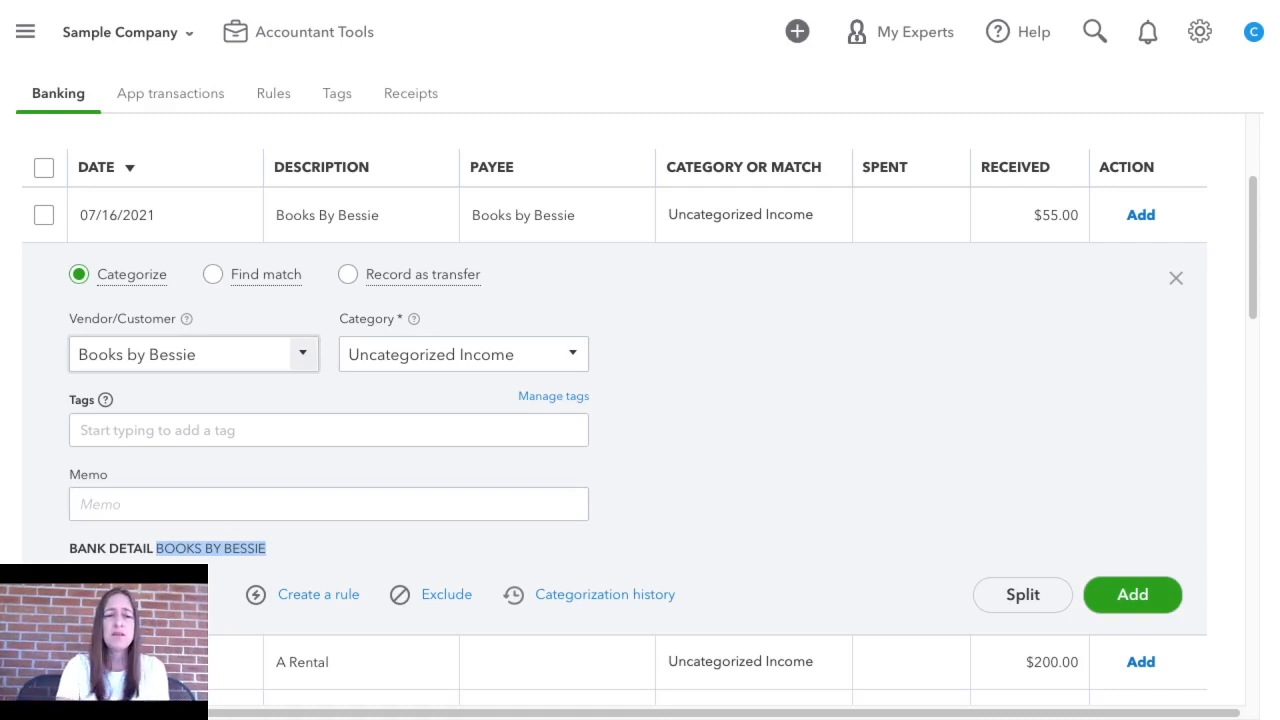
{"action": "left_click", "coordinate": [572, 354]}
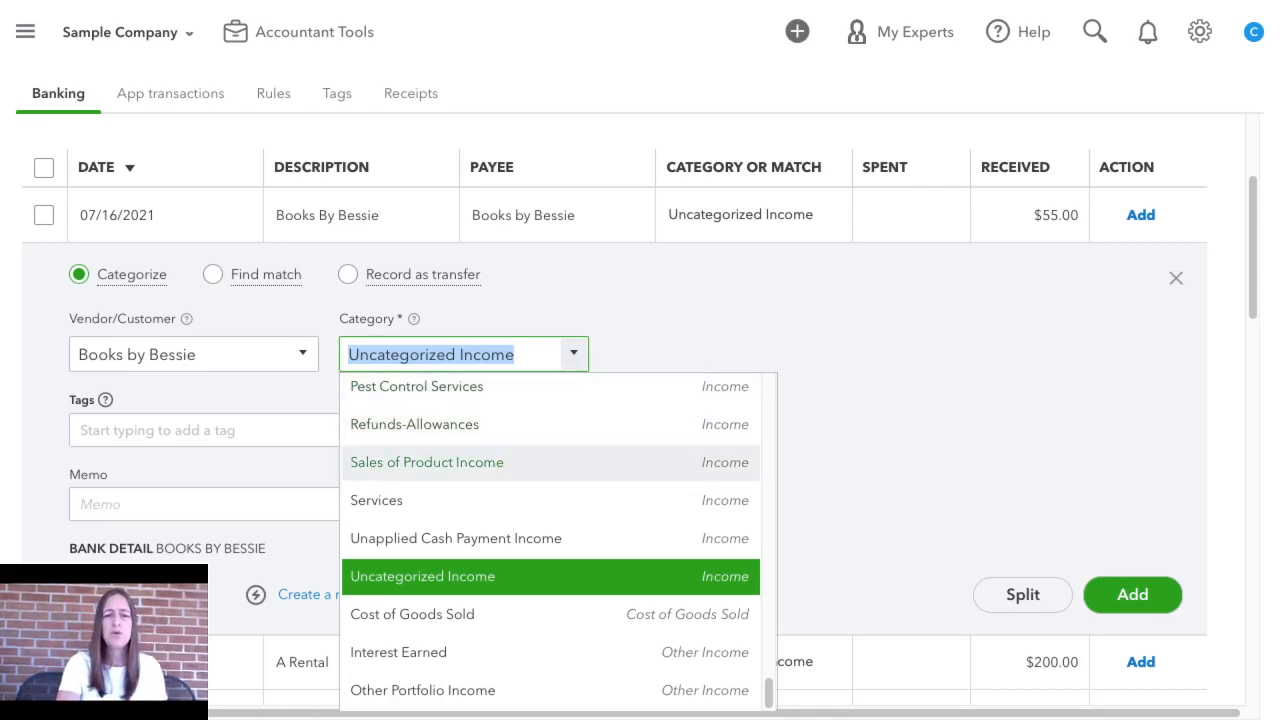
{"action": "left_click", "coordinate": [427, 462]}
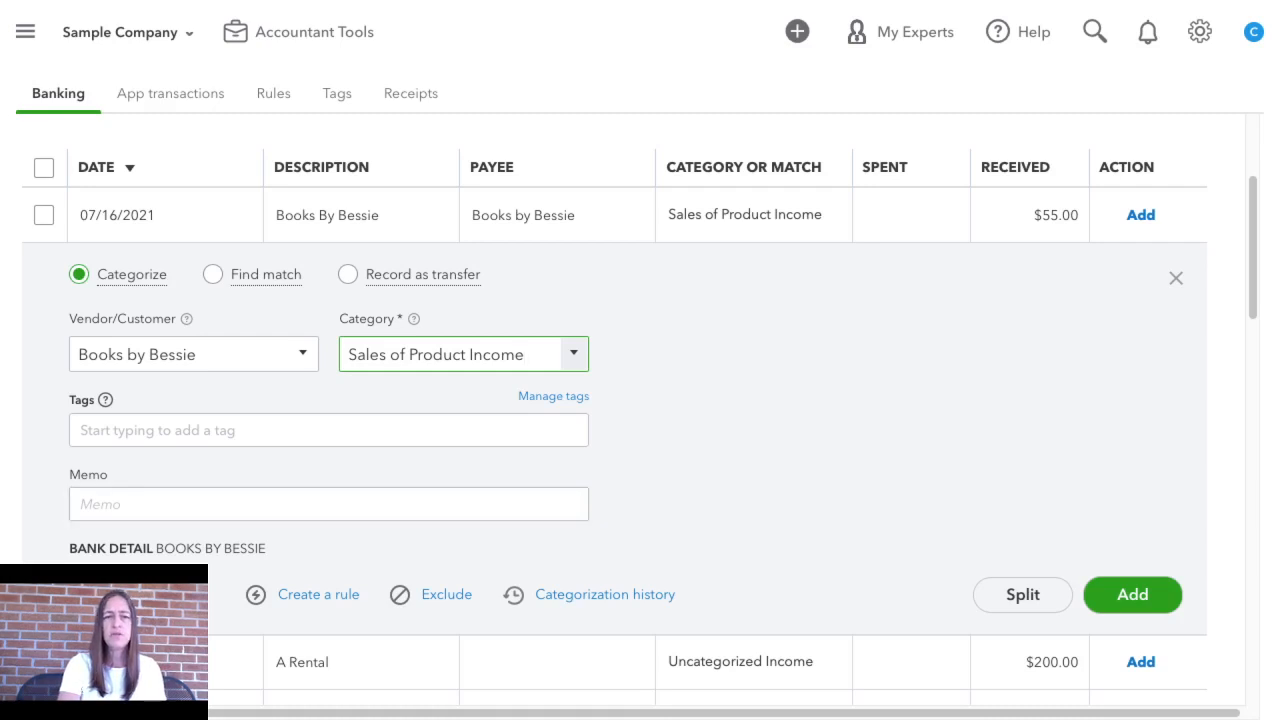
{"action": "scroll", "coordinate": [640, 407], "scroll_direction": "down", "scroll_amount": 1}
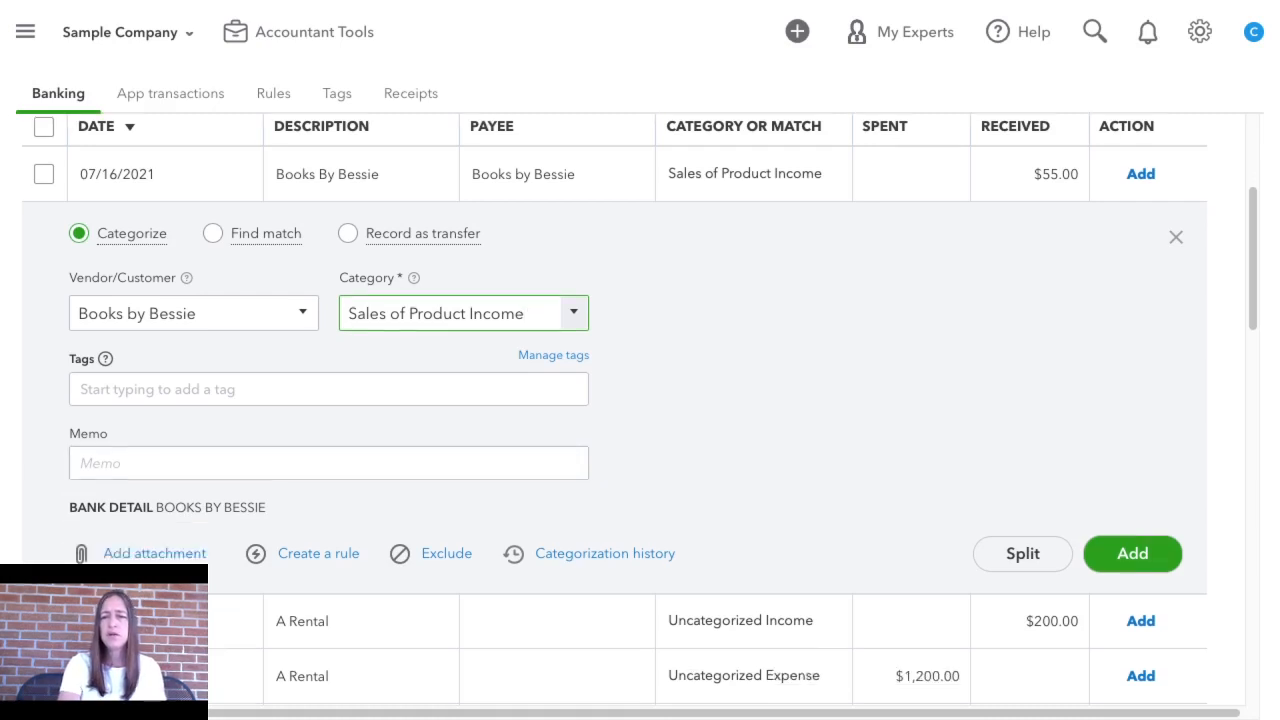
{"action": "left_click", "coordinate": [1133, 554]}
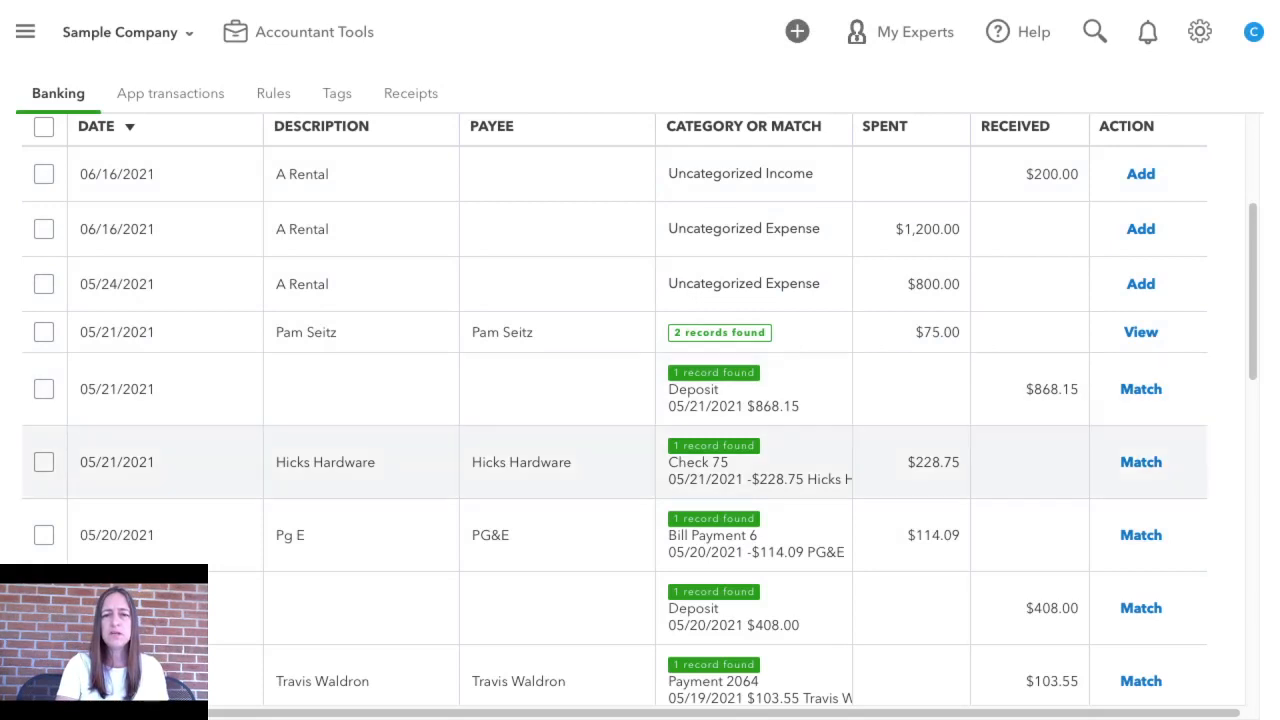
Match the 05/21/2021 bank transaction of $868.15 to the deposit record with the same date and amount
{"action": "scroll", "coordinate": [640, 410], "scroll_direction": "down", "scroll_amount": 2}
{"action": "scroll", "coordinate": [640, 290], "scroll_direction": "down", "scroll_amount": 1}
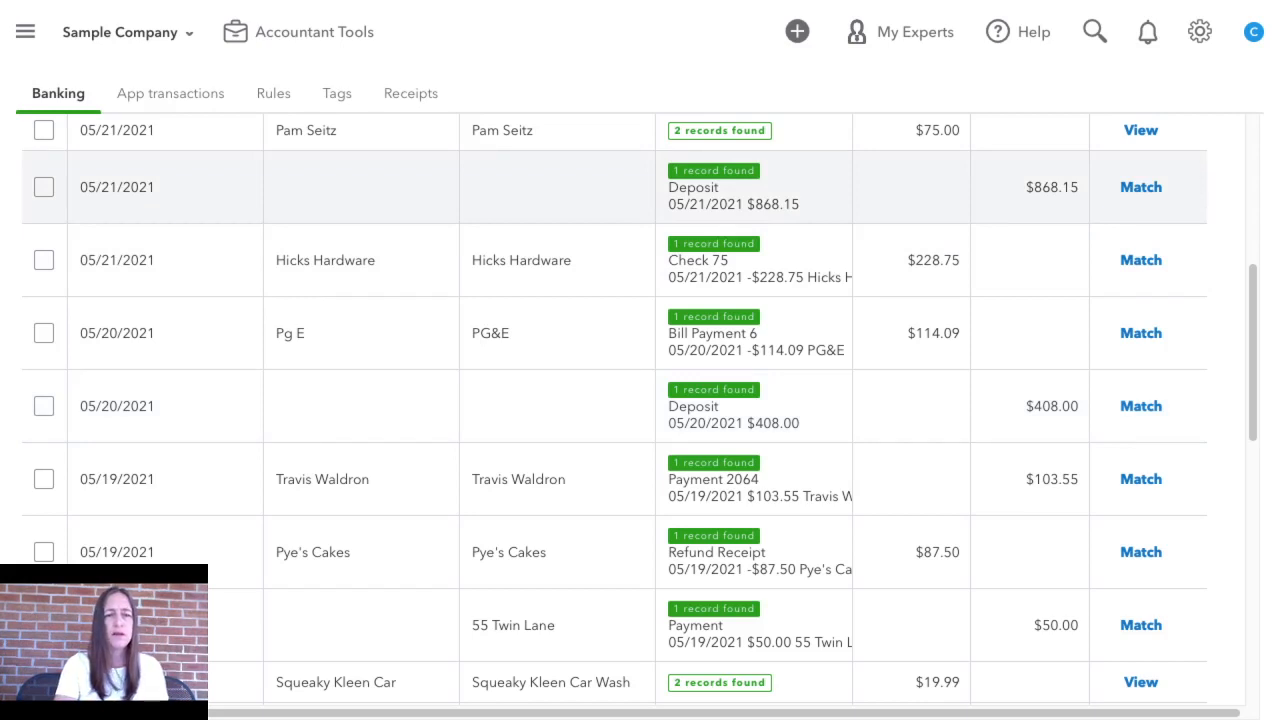
{"action": "left_click", "coordinate": [614, 187]}
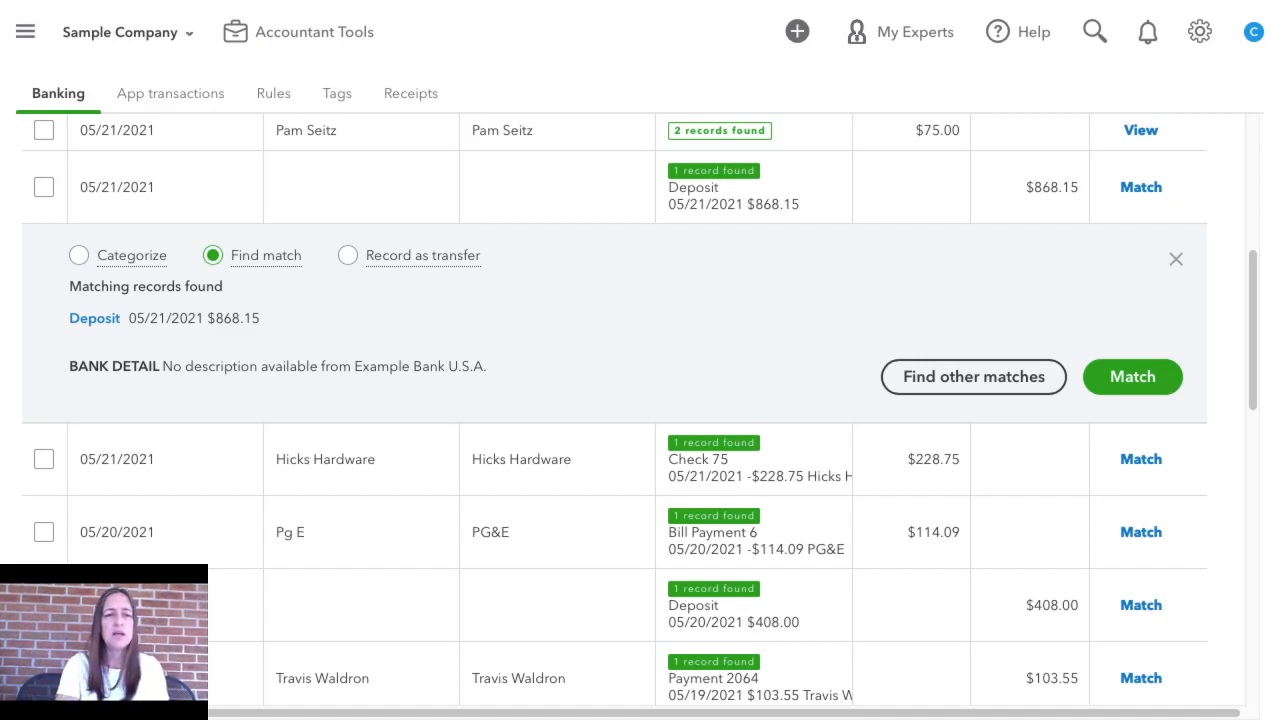
{"action": "left_click_drag", "start_coordinate": [129, 318], "coordinate": [260, 318]}
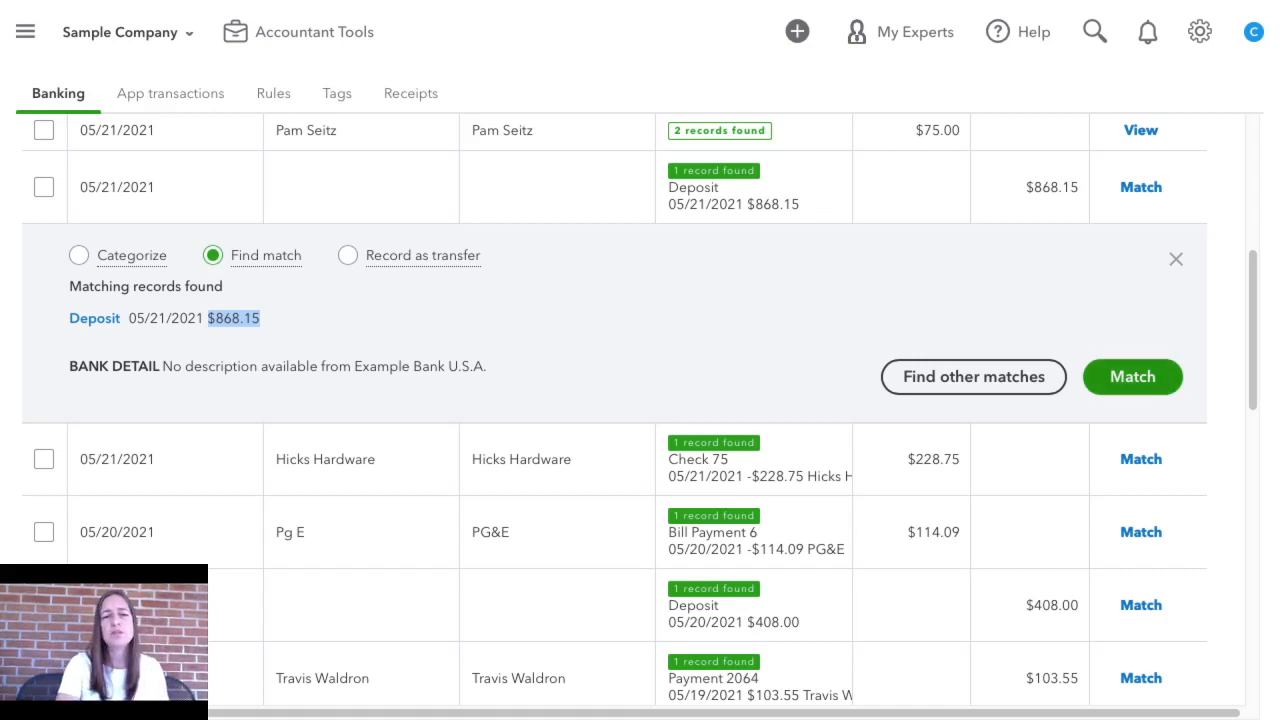
{"action": "left_click", "coordinate": [1132, 376]}
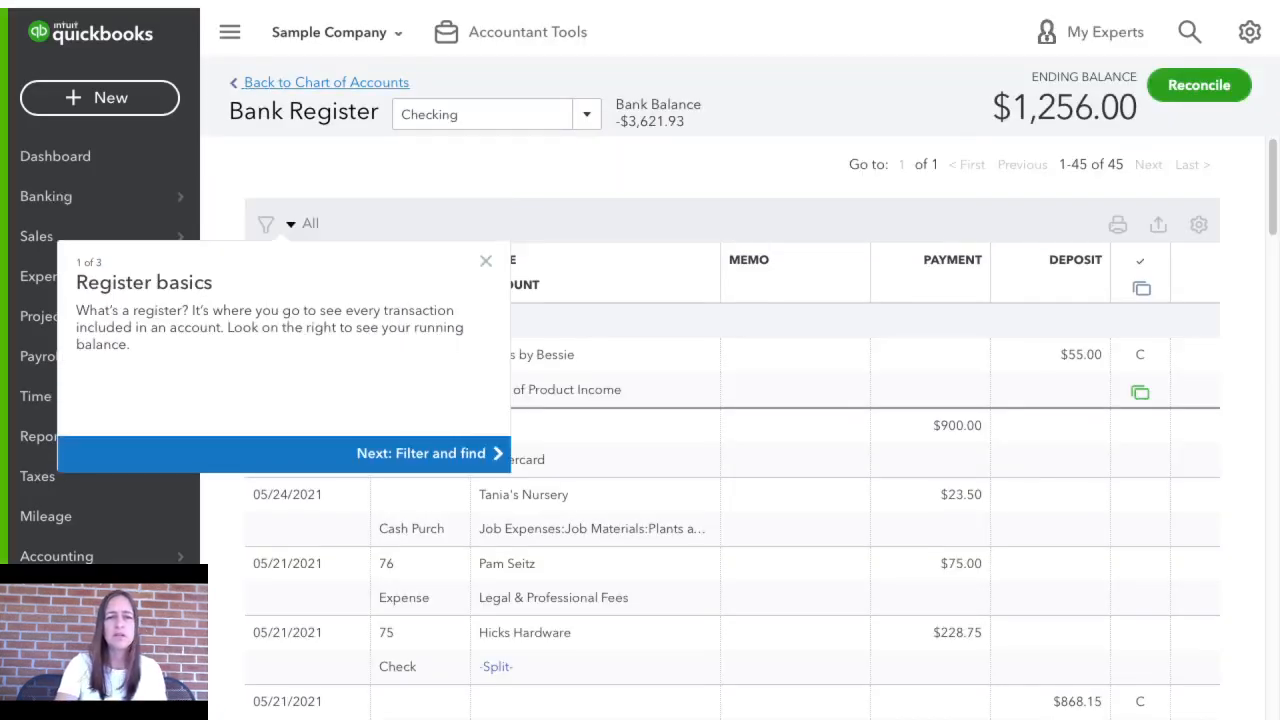
Dismiss the register introduction and examine the cleared status of the entries in the Checking bank register
{"action": "left_click", "coordinate": [486, 261]}
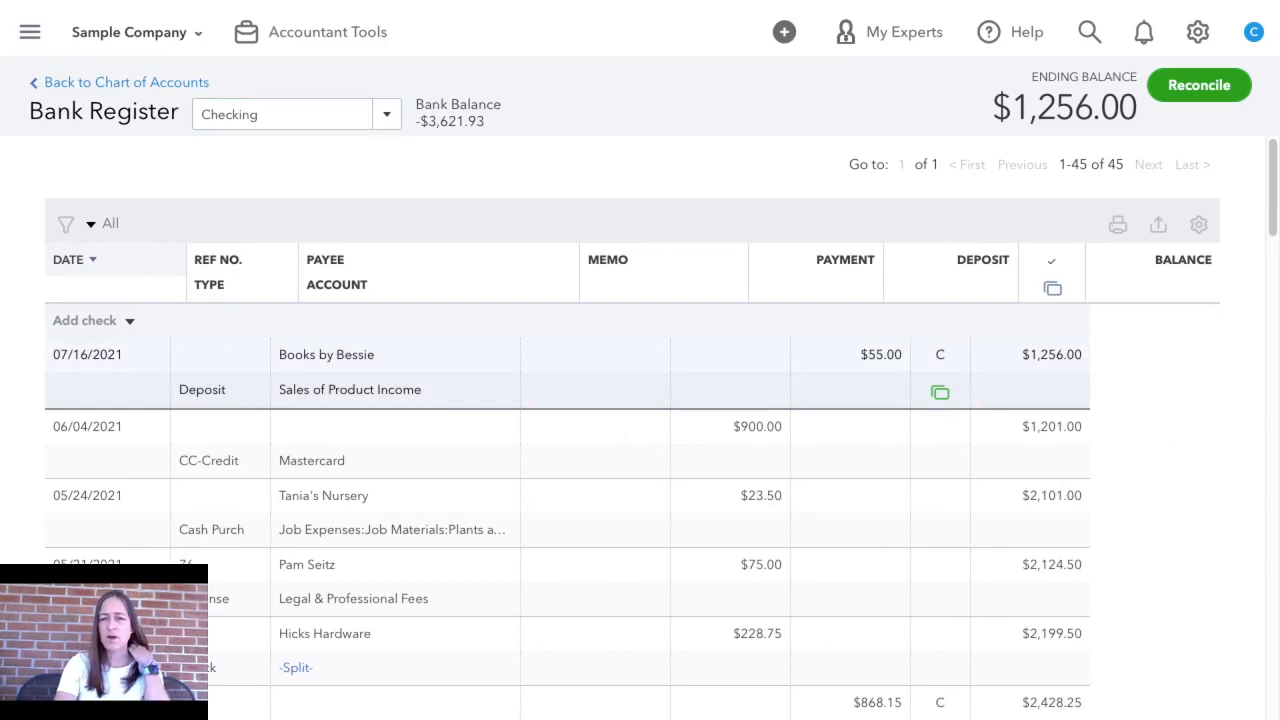
{"action": "mouse_move", "coordinate": [940, 392]}
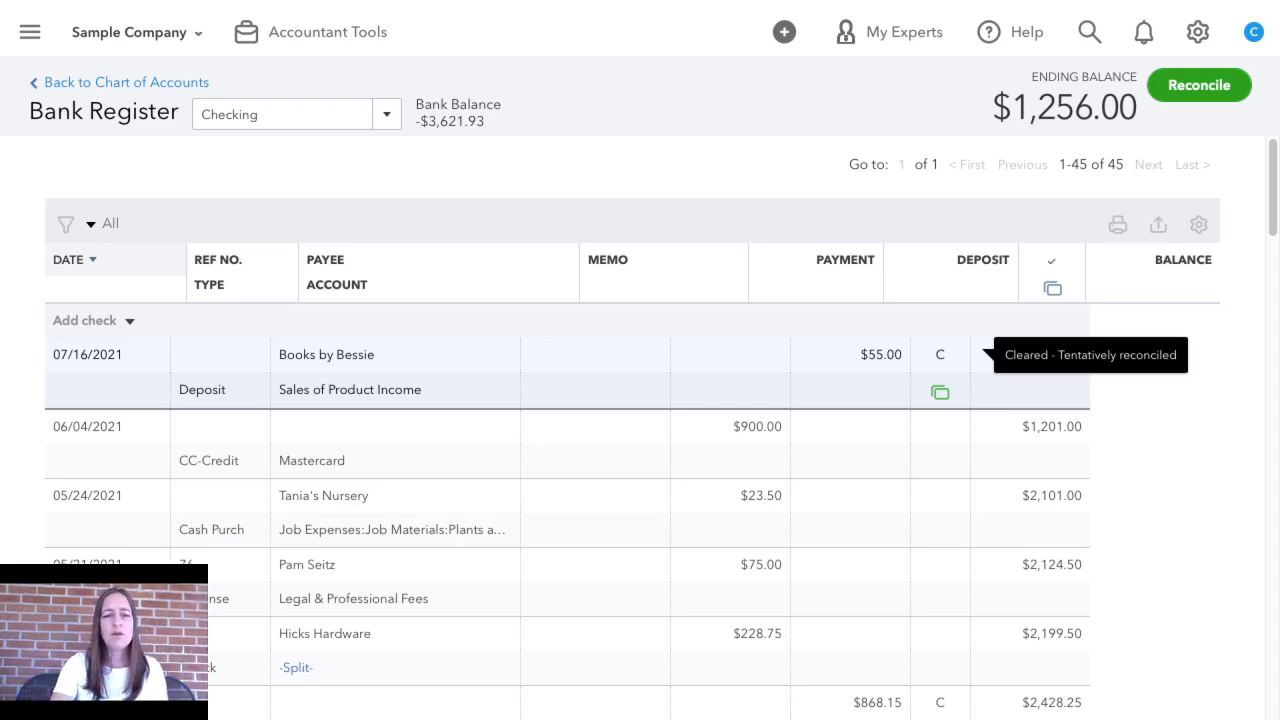
{"action": "scroll", "coordinate": [975, 355], "scroll_direction": "down", "scroll_amount": 10}
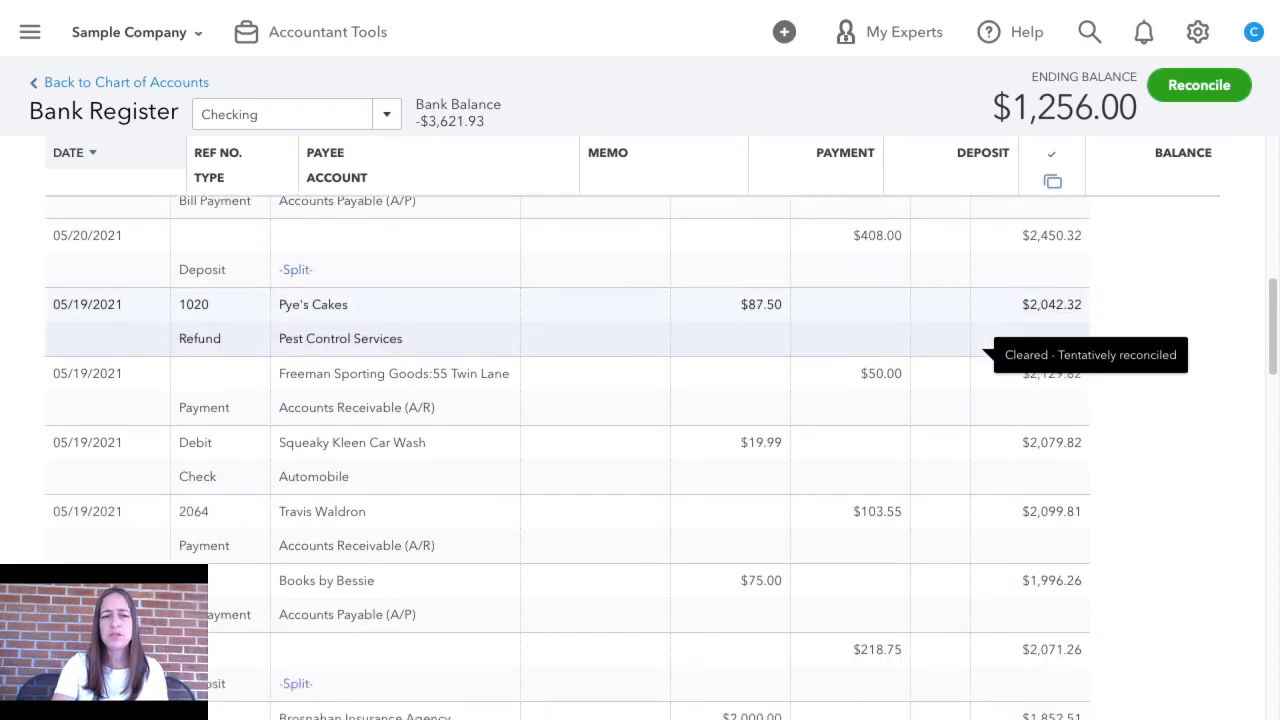
{"action": "scroll", "coordinate": [975, 355], "scroll_direction": "down", "scroll_amount": 8}
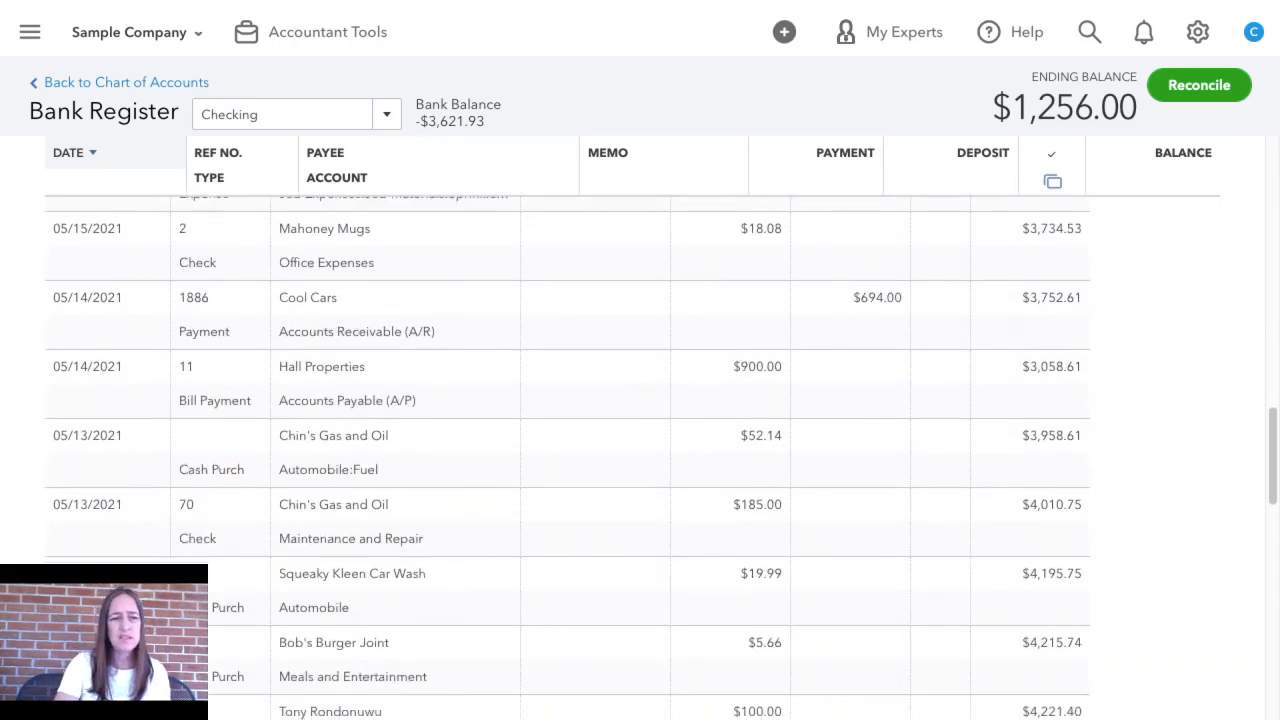
{"action": "scroll", "coordinate": [660, 460], "scroll_direction": "down", "scroll_amount": 4}
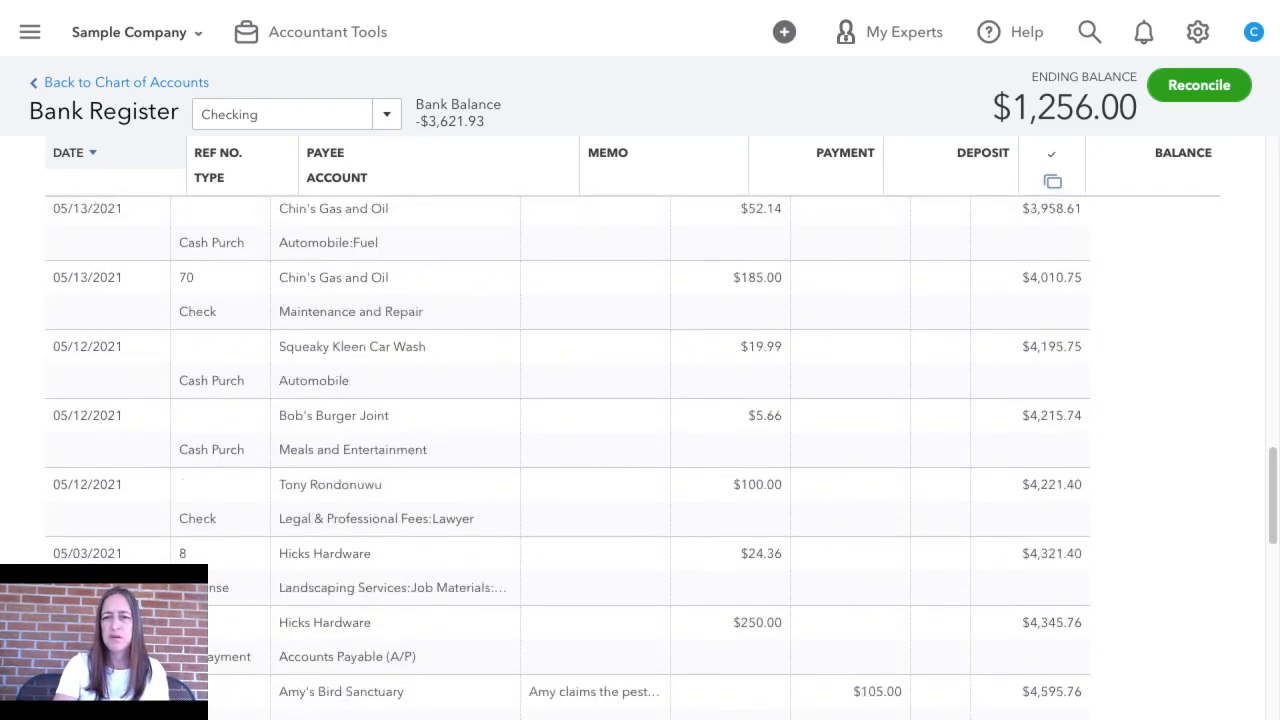
{"action": "scroll", "coordinate": [660, 460], "scroll_direction": "up", "scroll_amount": 10}
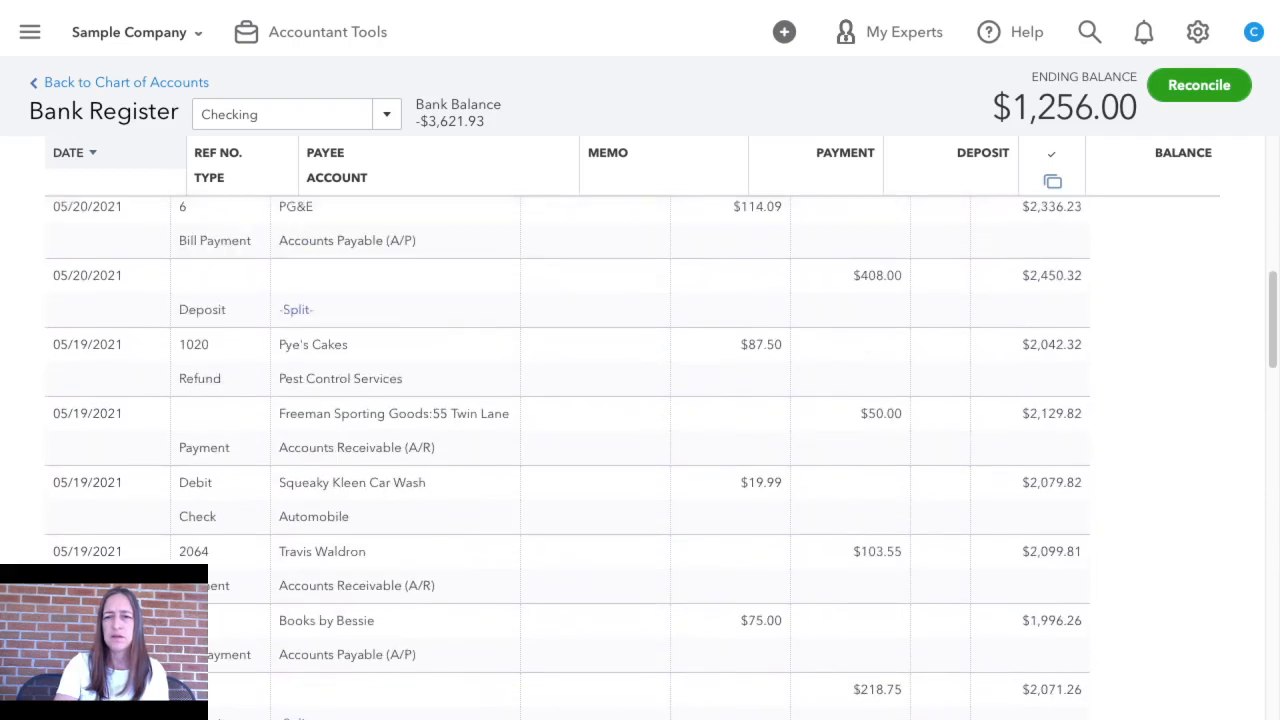
{"action": "scroll", "coordinate": [660, 458], "scroll_direction": "up", "scroll_amount": 5}
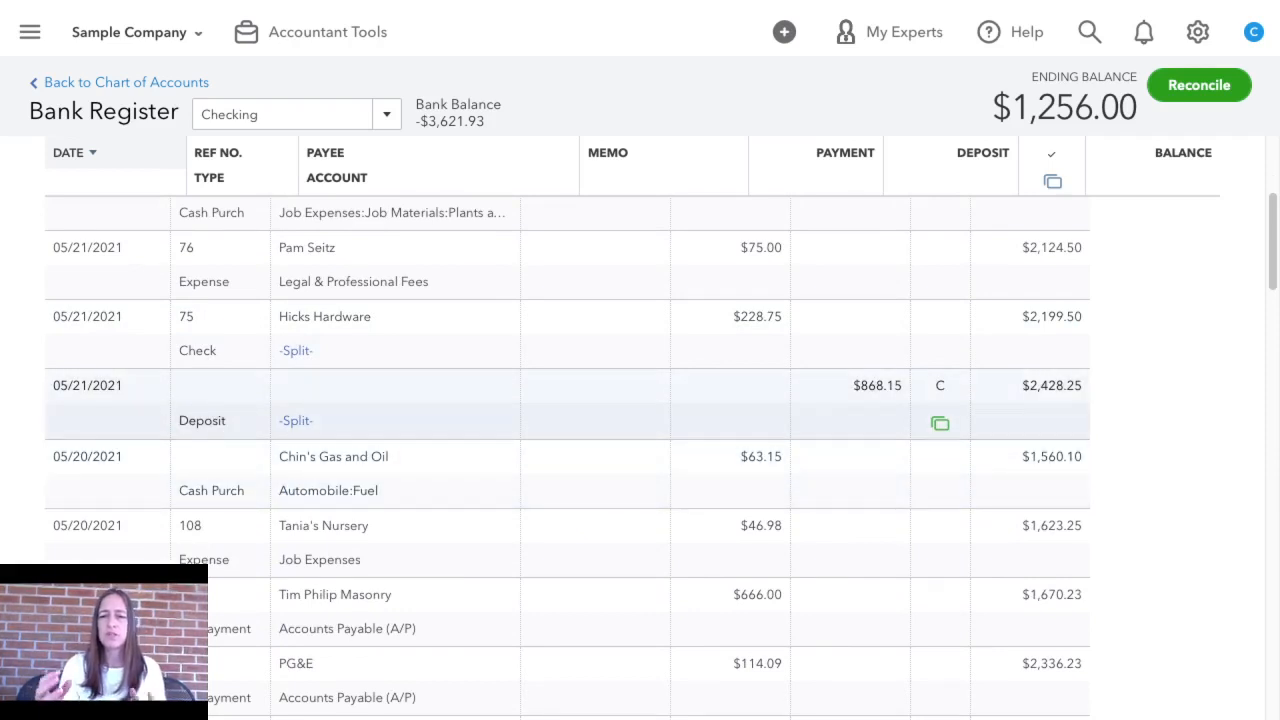
Match the 05/19/2021 Squeaky Kleen Car Wash transaction of $19.99 to the Check Debit record of the same date
{"action": "mouse_move", "coordinate": [940, 423]}
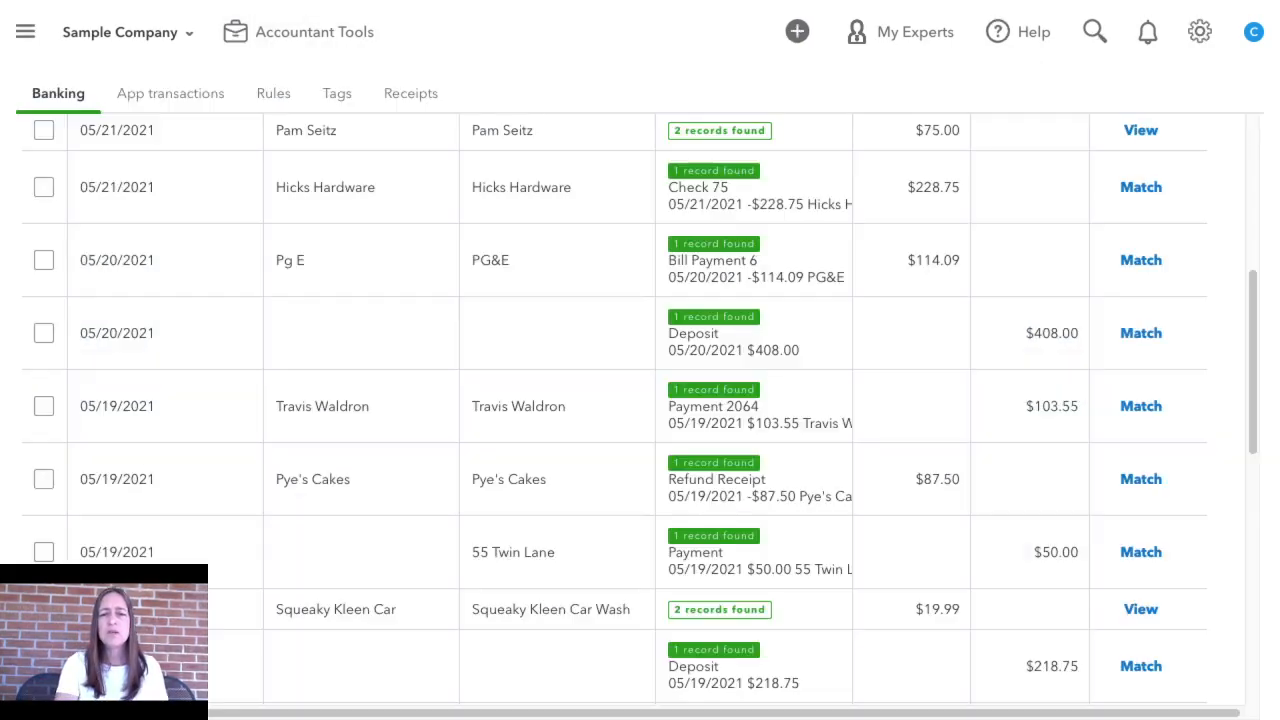
{"action": "scroll", "coordinate": [640, 405], "scroll_direction": "down", "scroll_amount": 3}
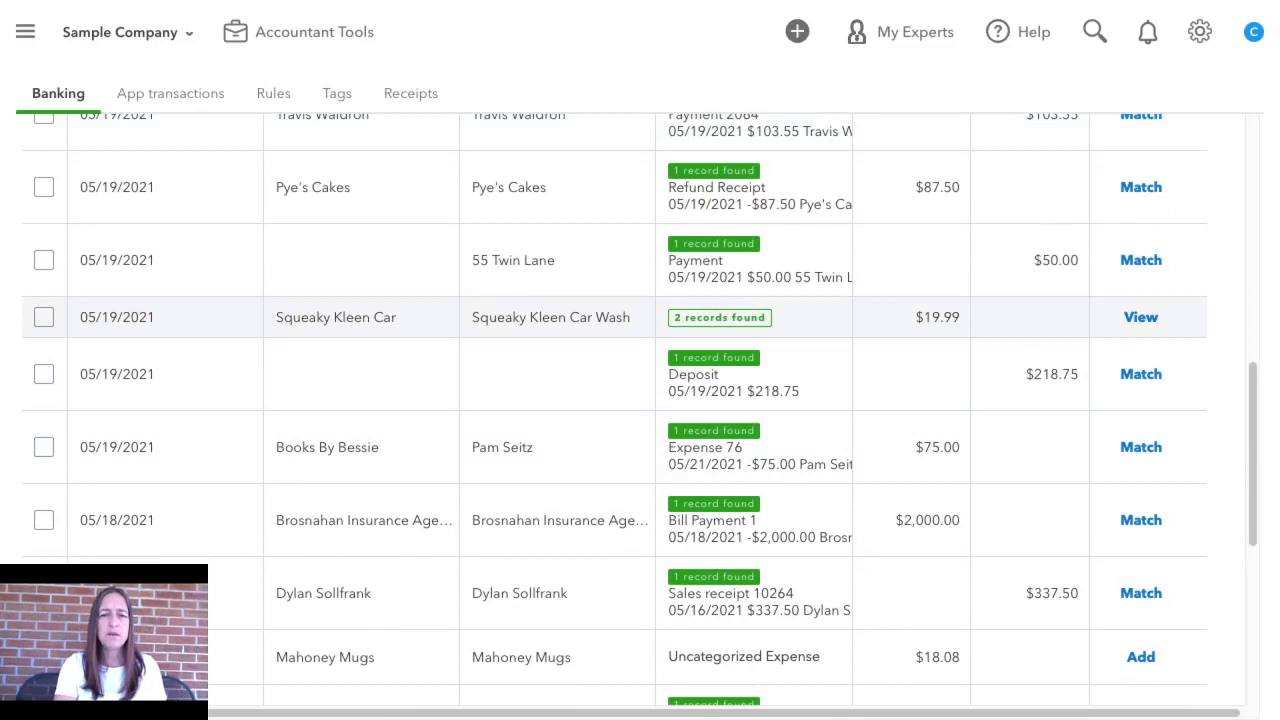
{"action": "left_click", "coordinate": [720, 317]}
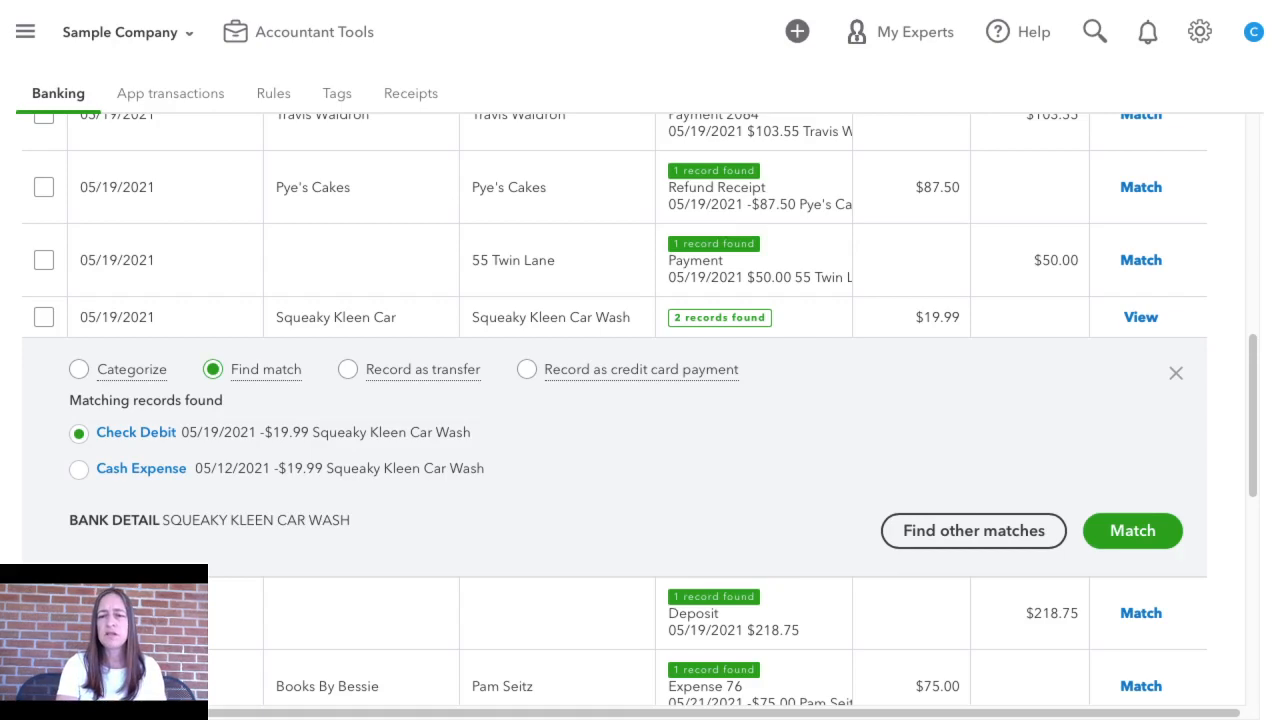
{"action": "left_click", "coordinate": [1132, 530]}
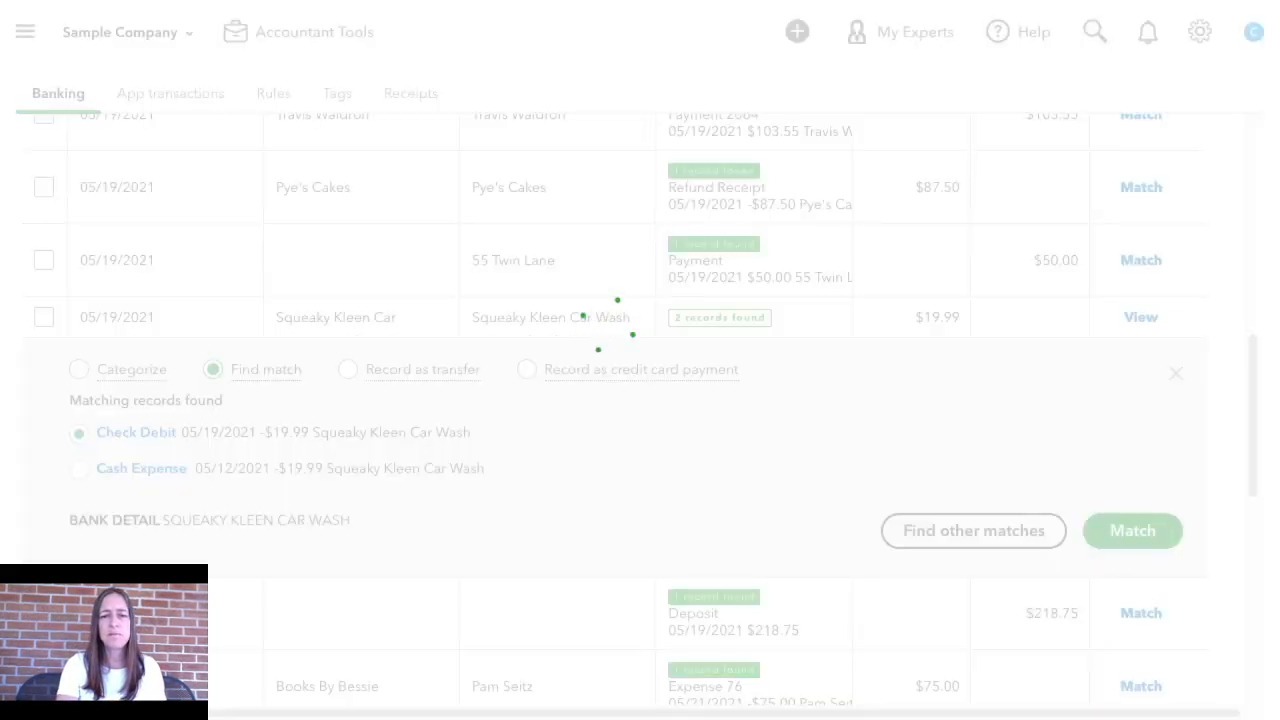
Select the matched Hicks Hardware $228.75, PG&E $114.09, $408.00 deposit and $103.55 payment transactions and accept them as a batch
{"action": "scroll", "coordinate": [640, 410], "scroll_direction": "down", "scroll_amount": 5}
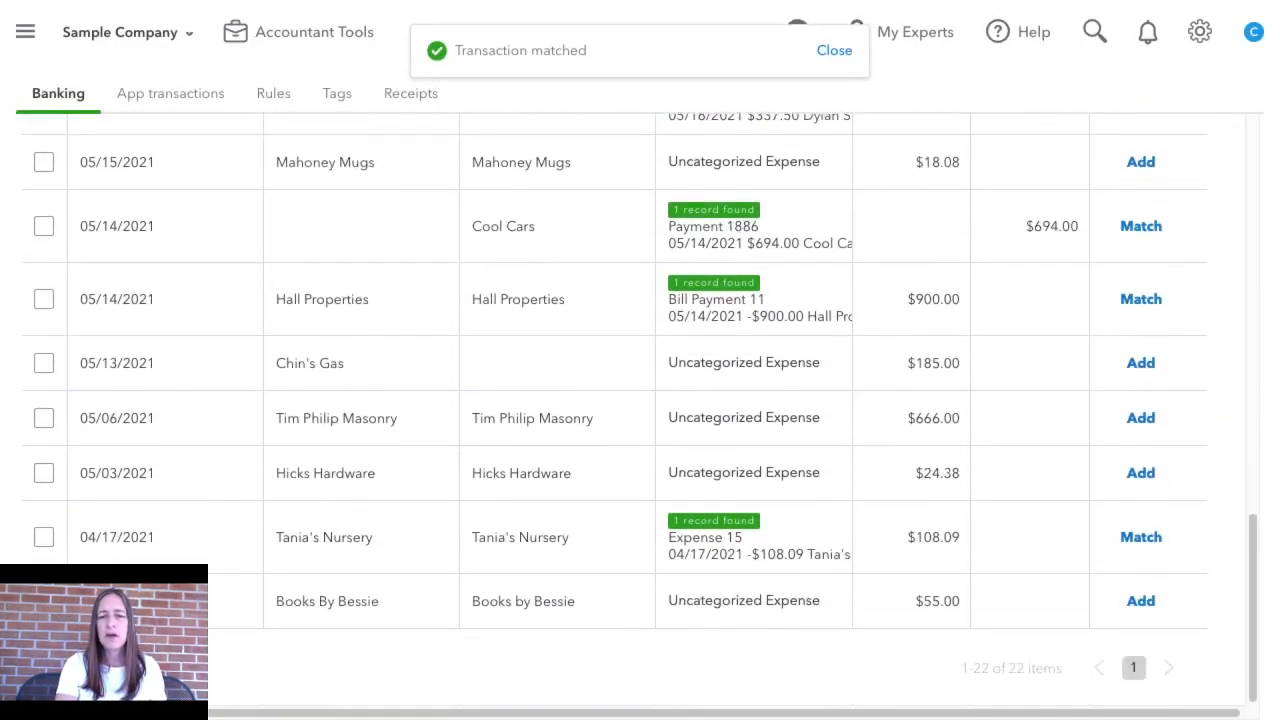
{"action": "scroll", "coordinate": [640, 410], "scroll_direction": "up", "scroll_amount": 8}
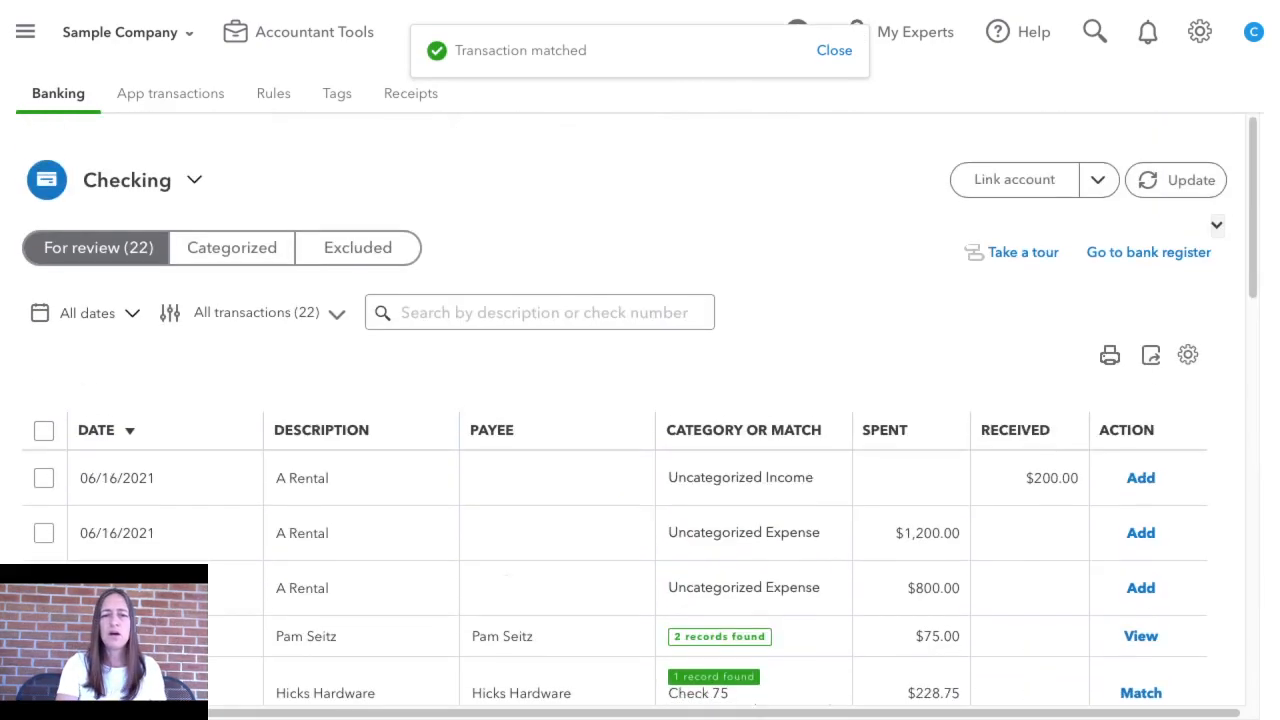
{"action": "scroll", "coordinate": [640, 410], "scroll_direction": "down", "scroll_amount": 5}
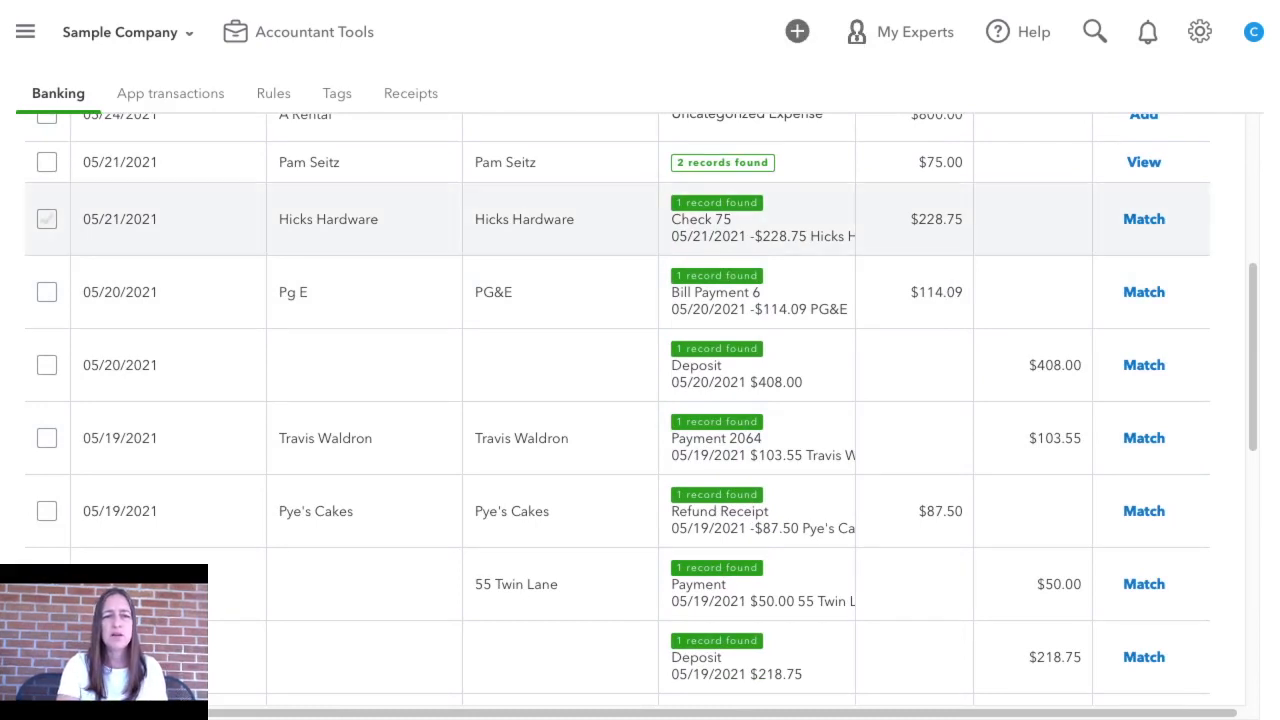
{"action": "left_click", "coordinate": [47, 219]}
{"action": "scroll", "coordinate": [47, 219], "scroll_direction": "down", "scroll_amount": 1}
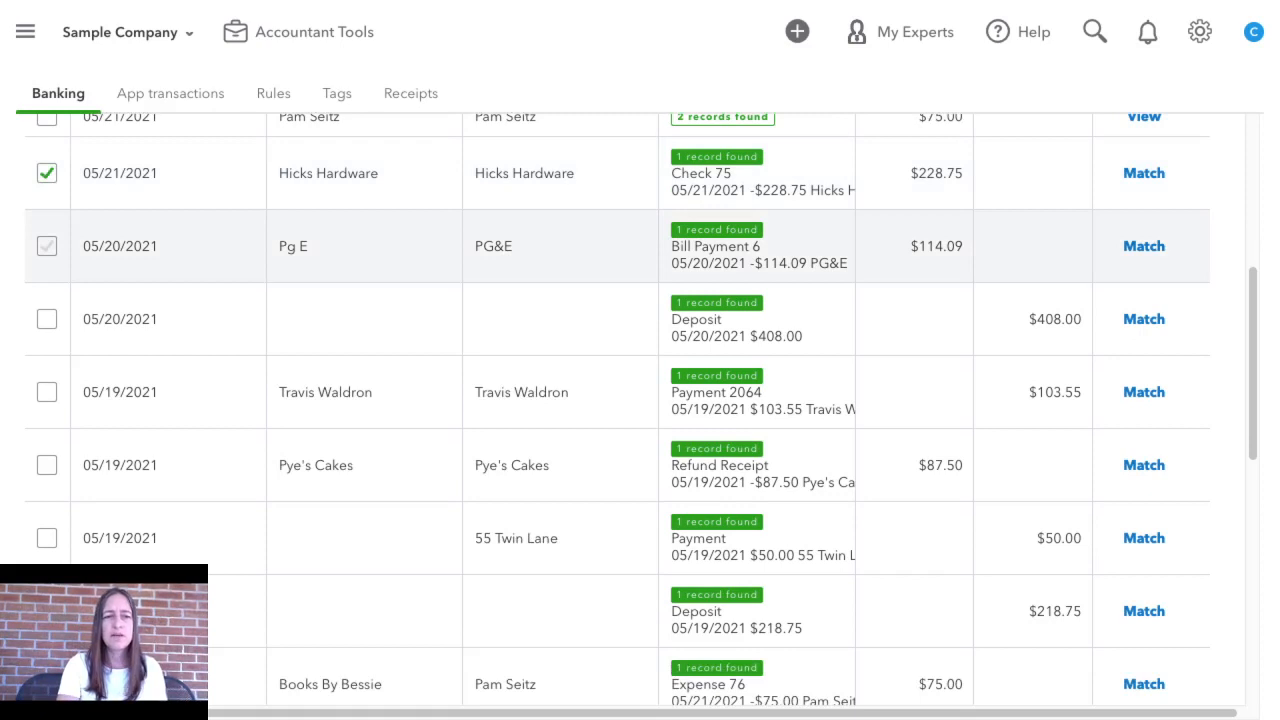
{"action": "left_click", "coordinate": [47, 246]}
{"action": "left_click", "coordinate": [47, 319]}
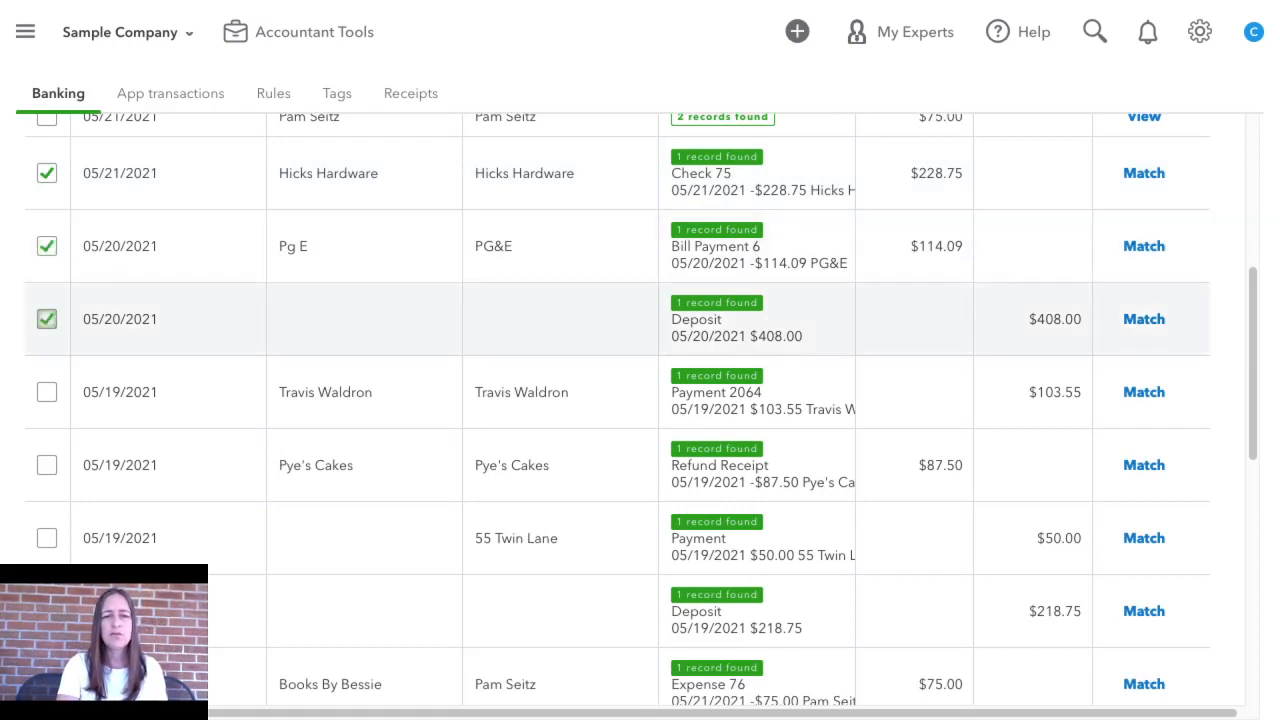
{"action": "left_click", "coordinate": [47, 392]}
{"action": "scroll", "coordinate": [620, 400], "scroll_direction": "up", "scroll_amount": 5}
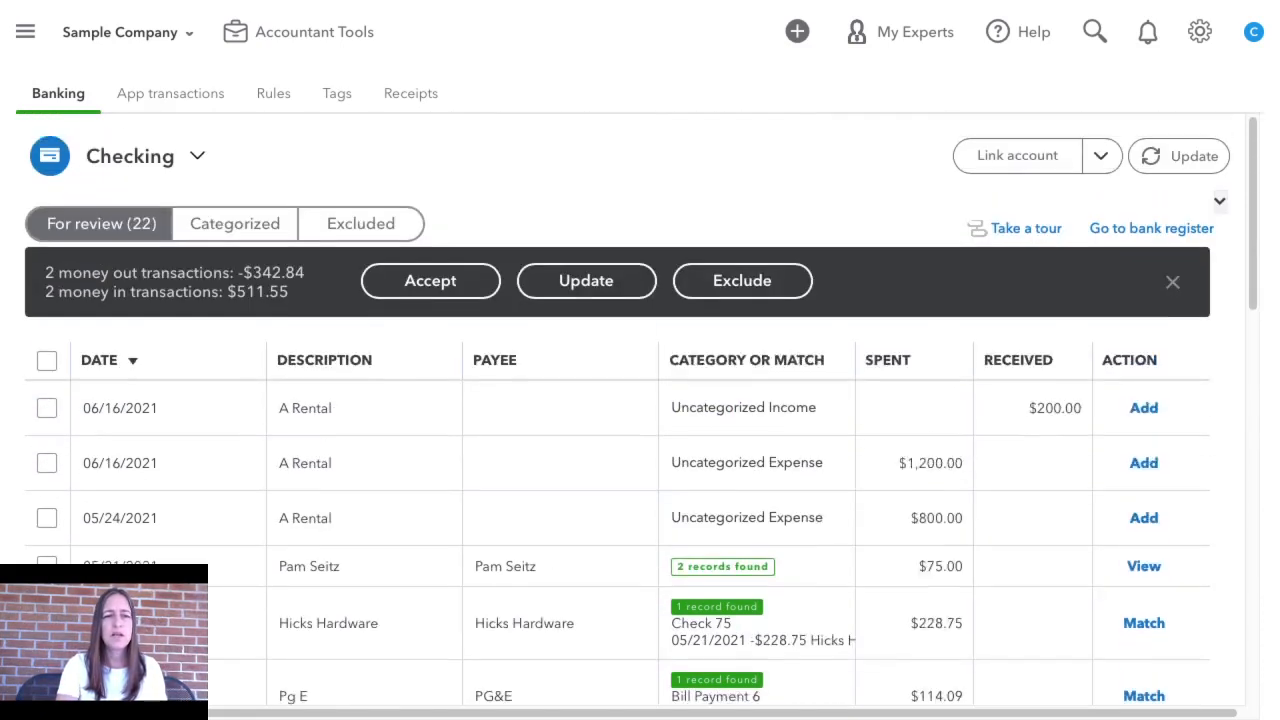
{"action": "left_click", "coordinate": [430, 280]}
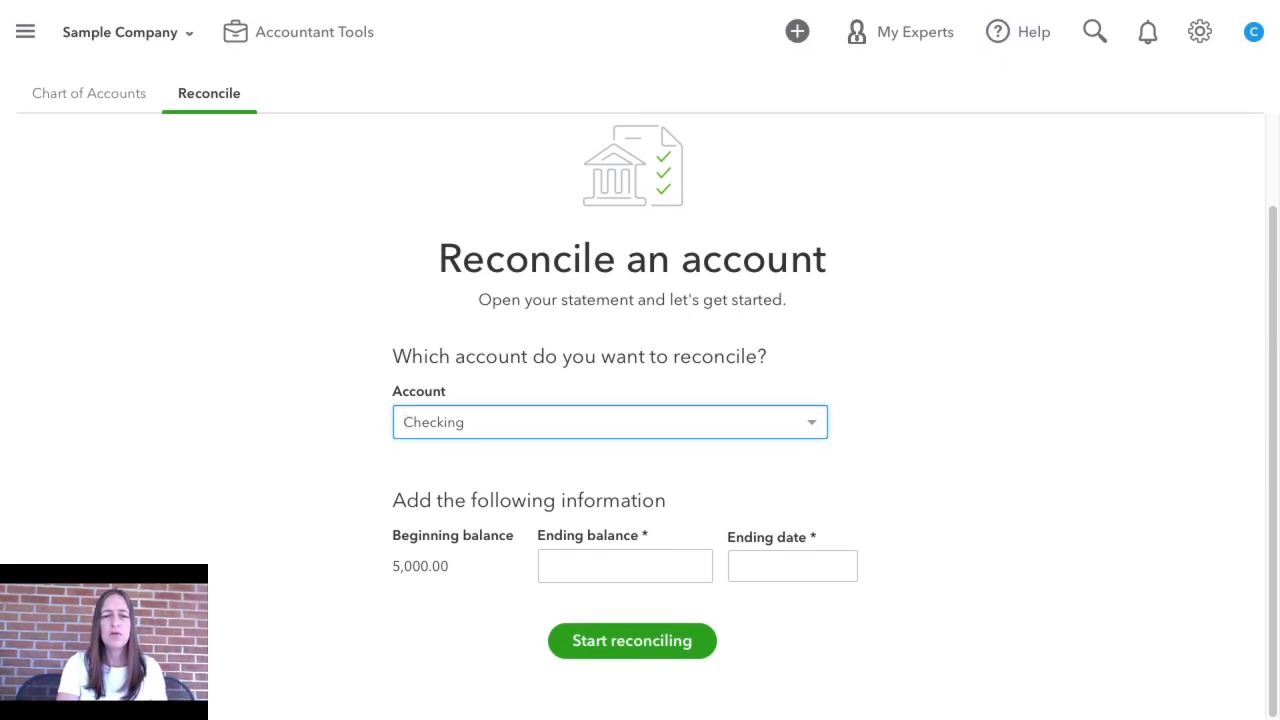
Start reconciling the Checking account with an ending balance of 1.00 and an ending date of 06/30/2021
{"action": "left_click", "coordinate": [625, 566]}
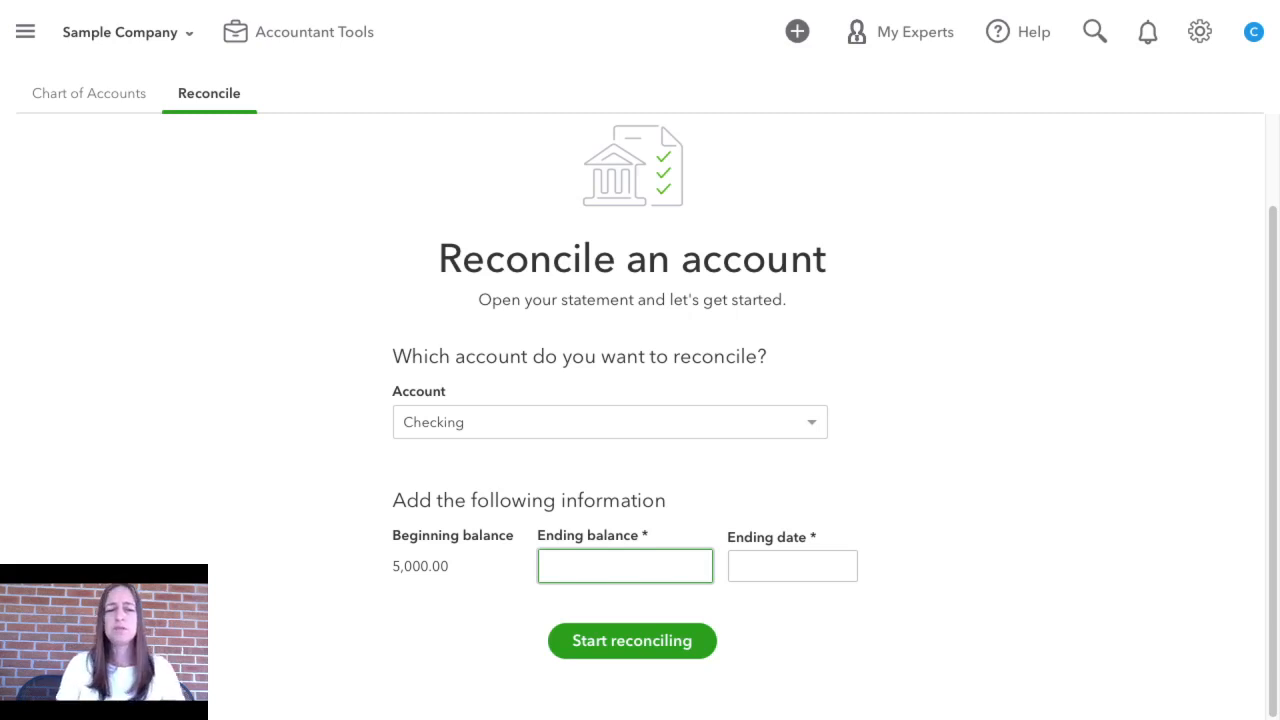
{"action": "type", "text": "1"}
{"action": "left_click", "coordinate": [785, 566]}
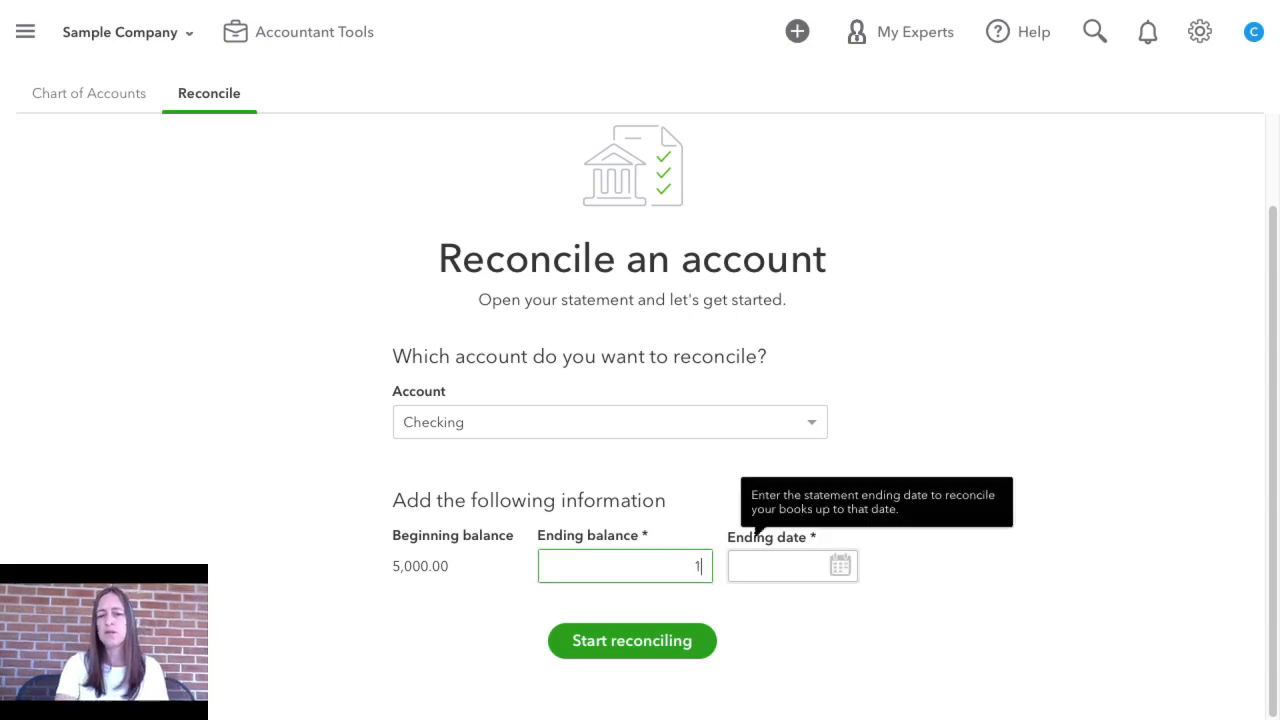
{"action": "left_click", "coordinate": [840, 566]}
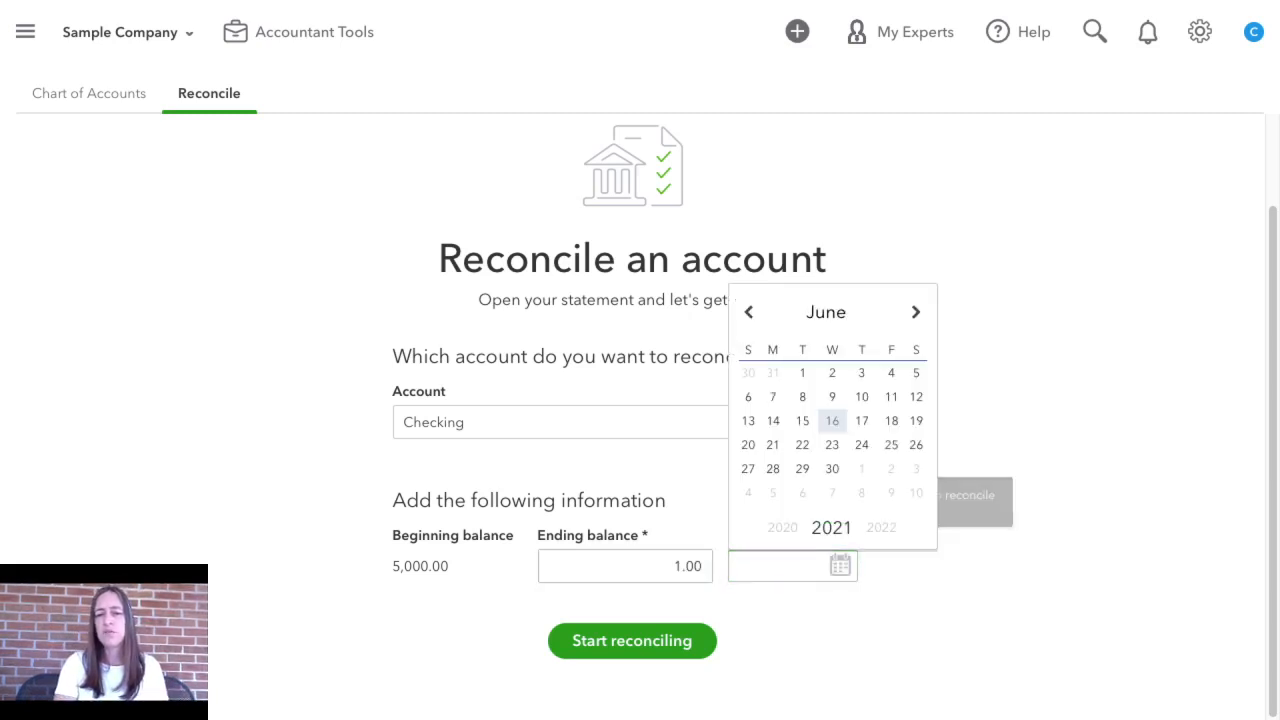
{"action": "left_click", "coordinate": [832, 468]}
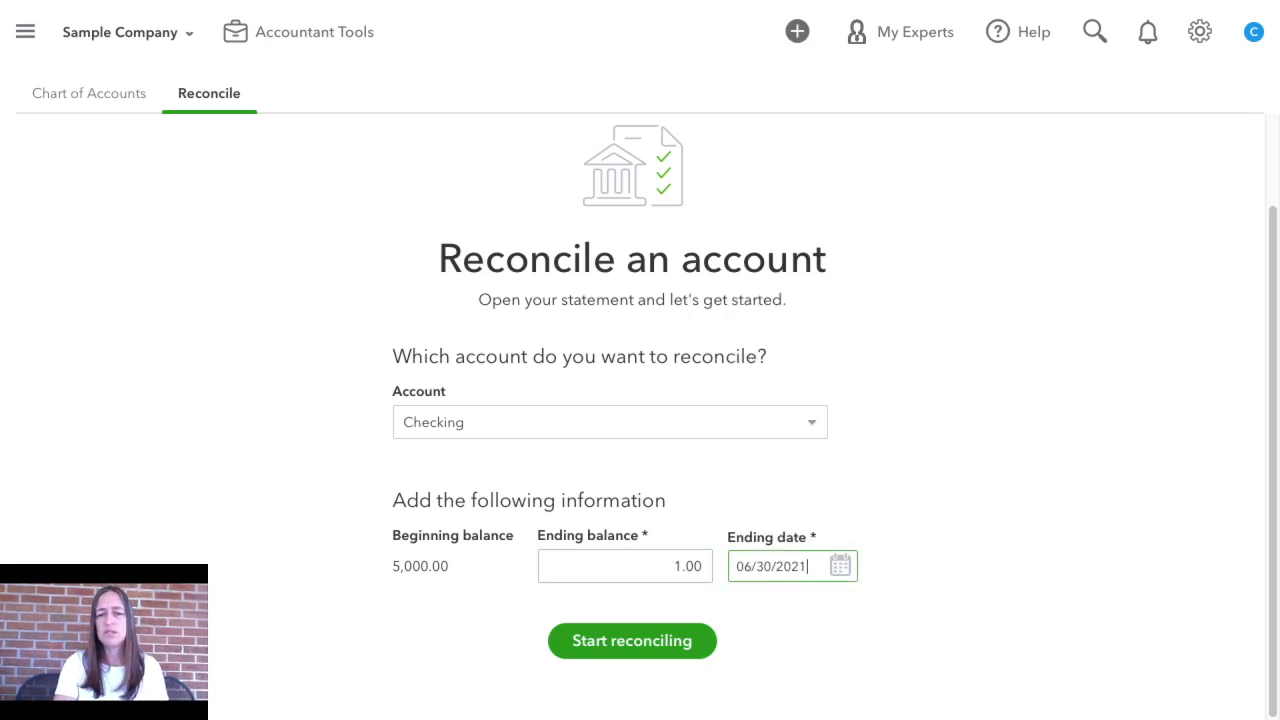
{"action": "left_click", "coordinate": [632, 641]}
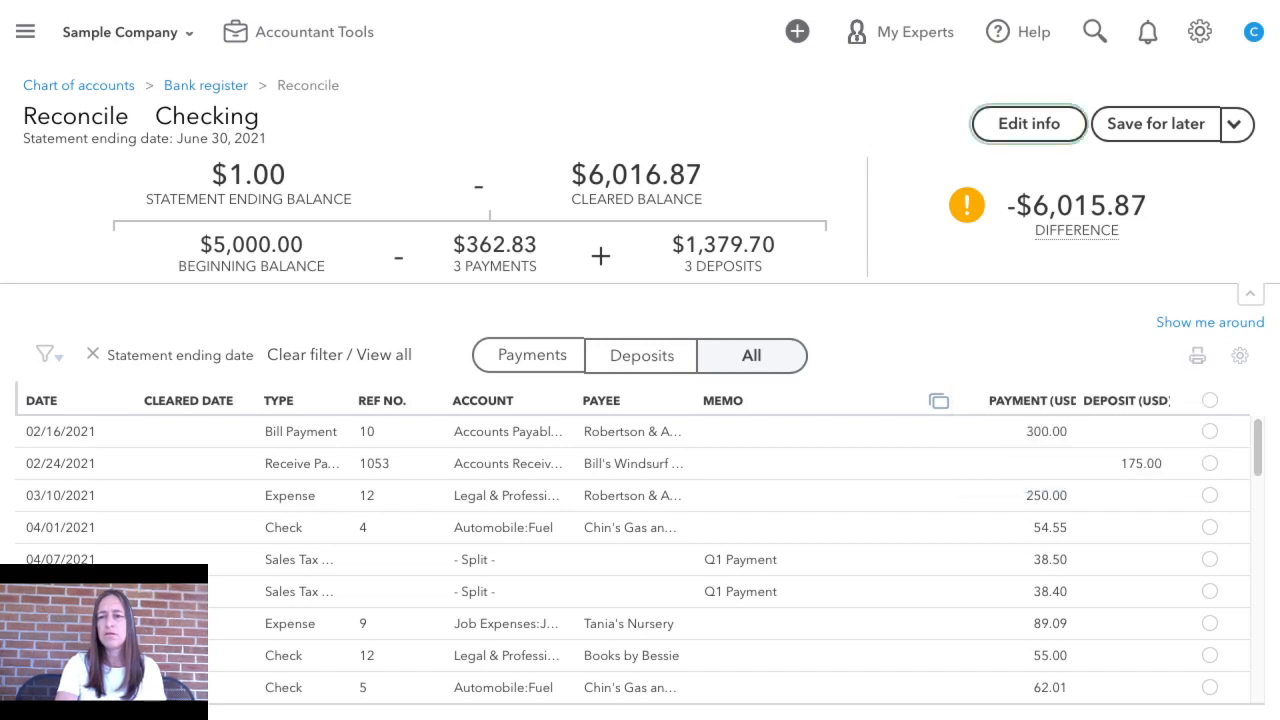
Review the preselected bank-matched entries in the Checking reconciliation, select all transactions and check the explanation of the difference
{"action": "scroll", "coordinate": [640, 500], "scroll_direction": "down", "scroll_amount": 10}
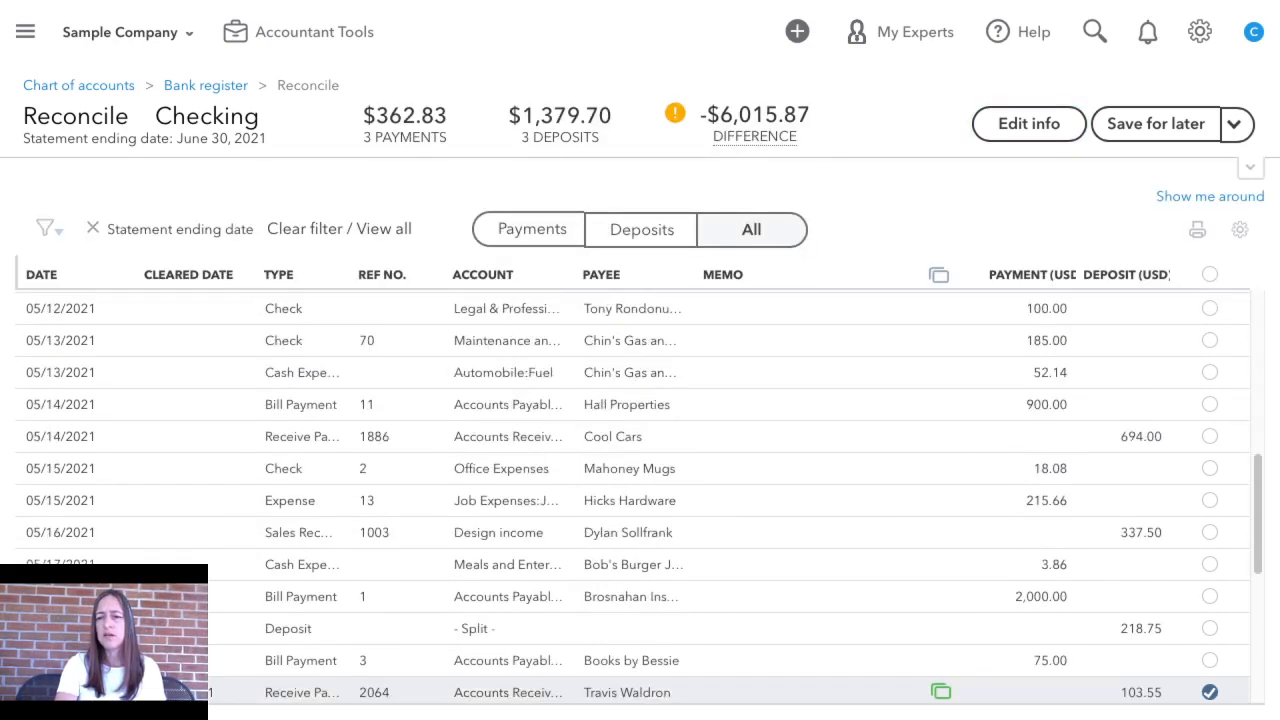
{"action": "scroll", "coordinate": [640, 500], "scroll_direction": "down", "scroll_amount": 2}
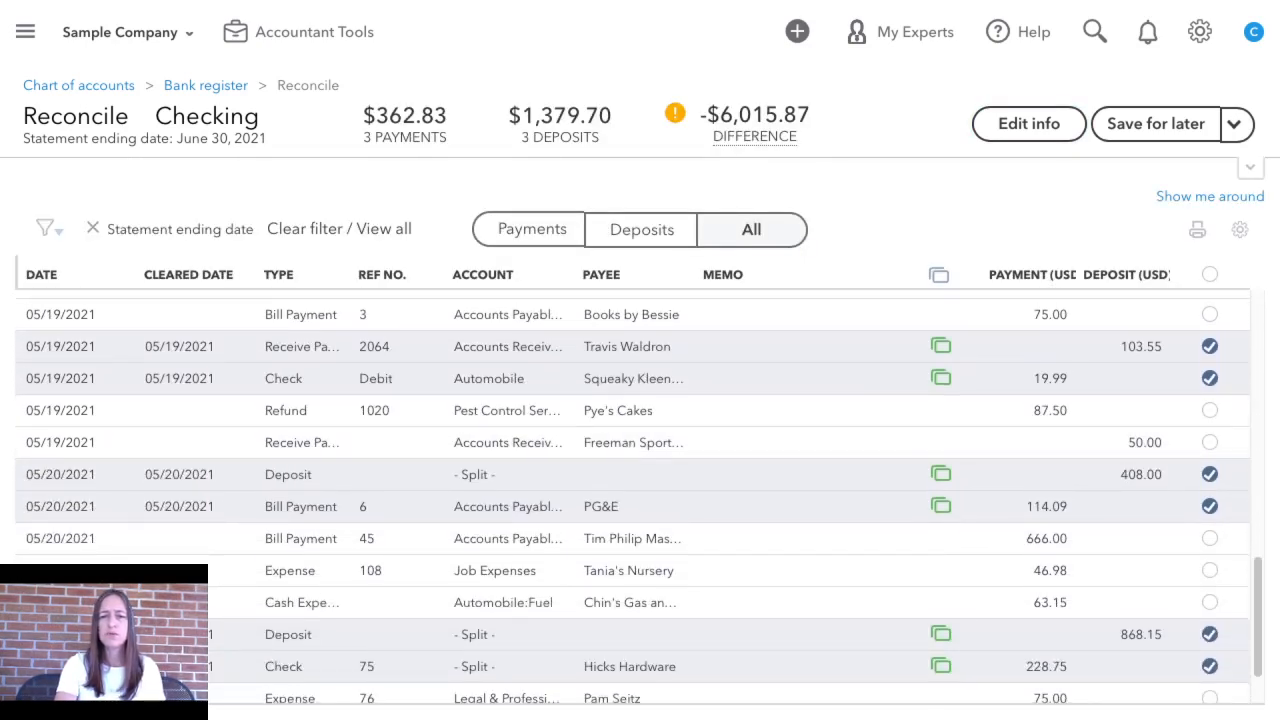
{"action": "mouse_move", "coordinate": [941, 346]}
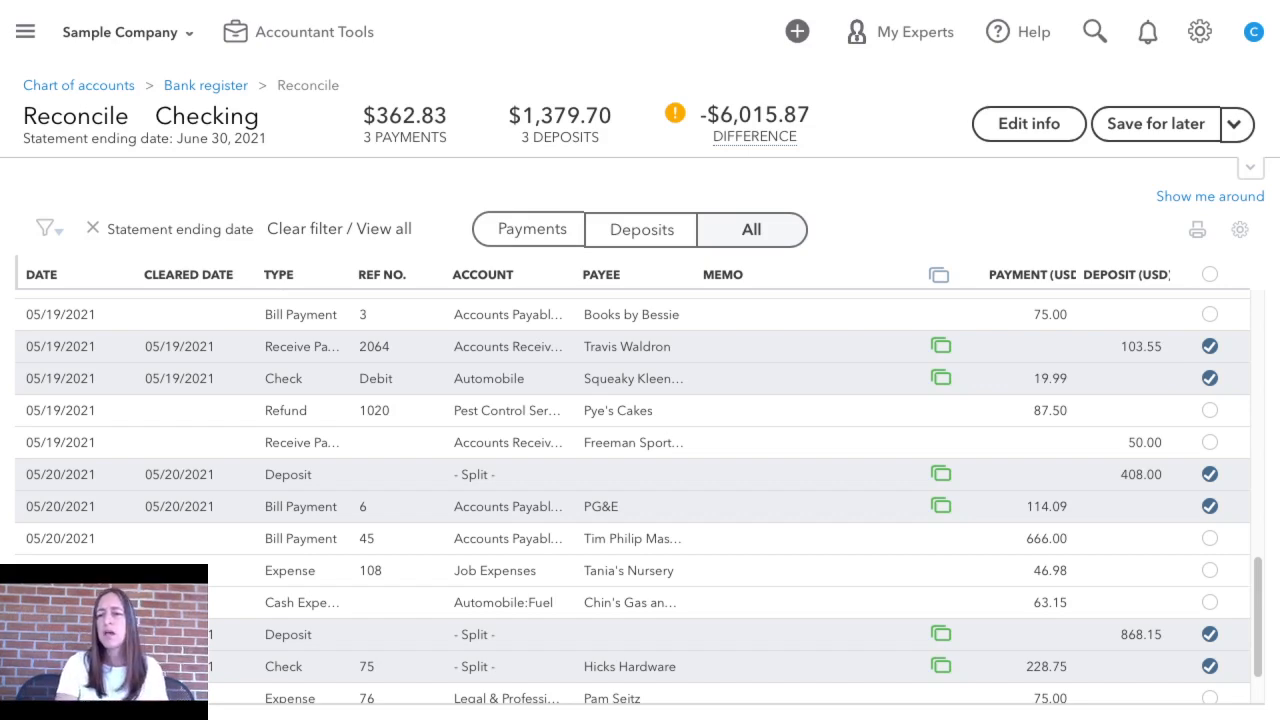
{"action": "scroll", "coordinate": [640, 610], "scroll_direction": "down", "scroll_amount": 3}
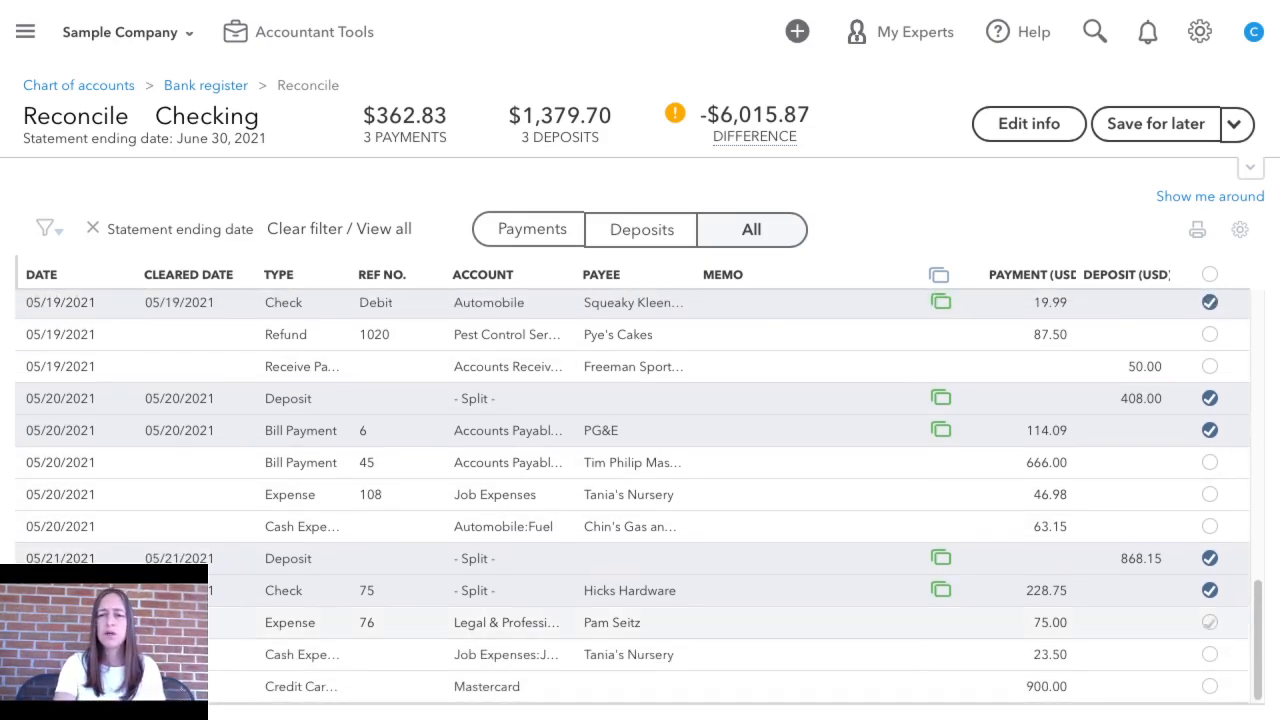
{"action": "scroll", "coordinate": [1210, 622], "scroll_direction": "up", "scroll_amount": 10}
{"action": "left_click", "coordinate": [1210, 274]}
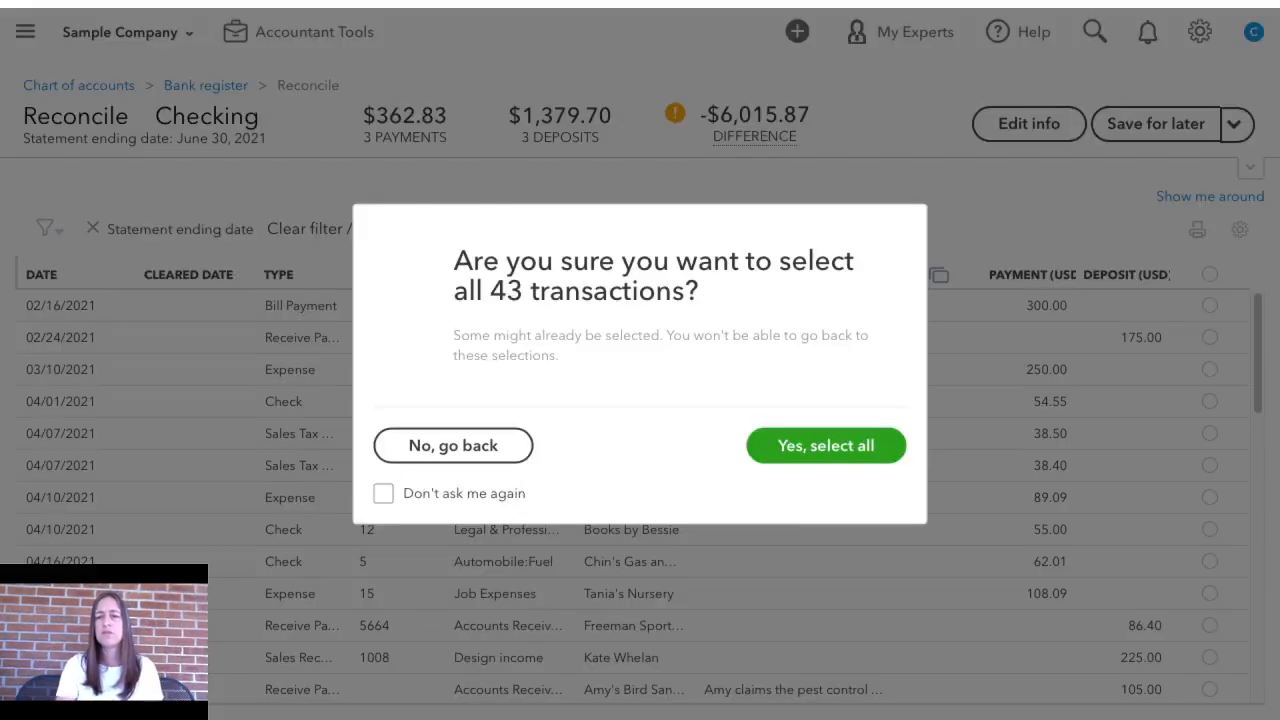
{"action": "left_click", "coordinate": [826, 445]}
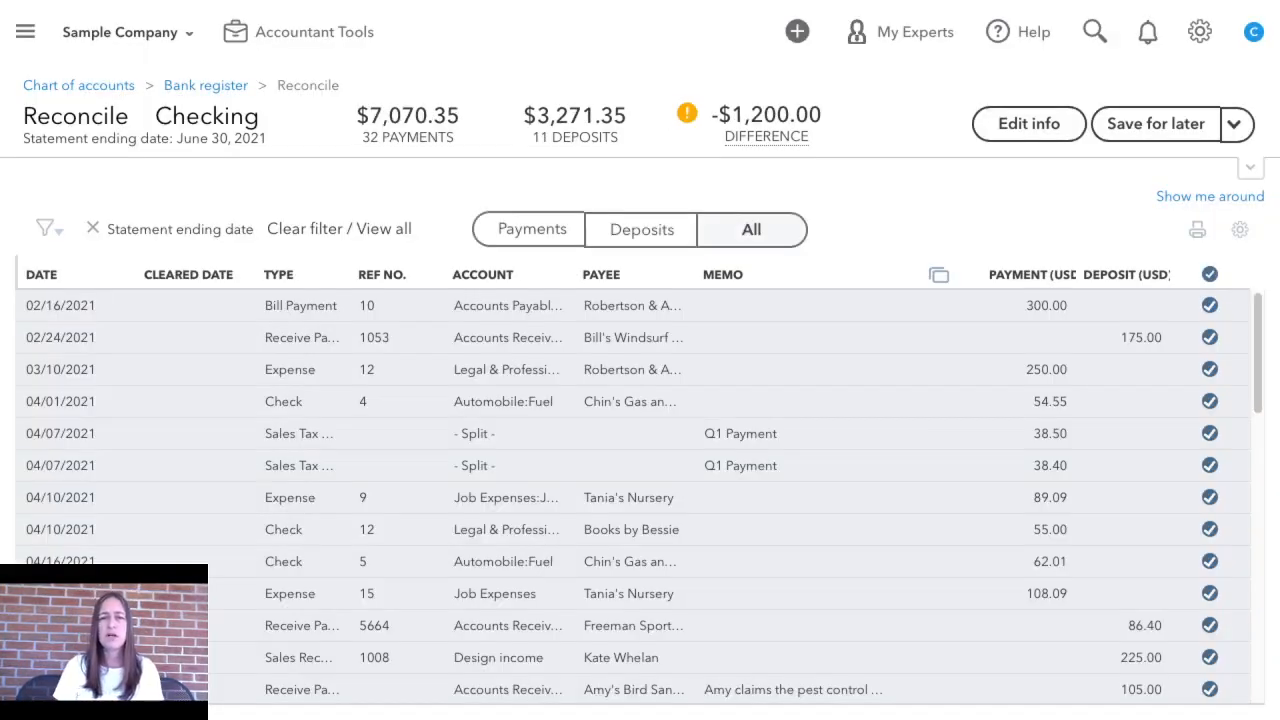
{"action": "mouse_move", "coordinate": [766, 136]}
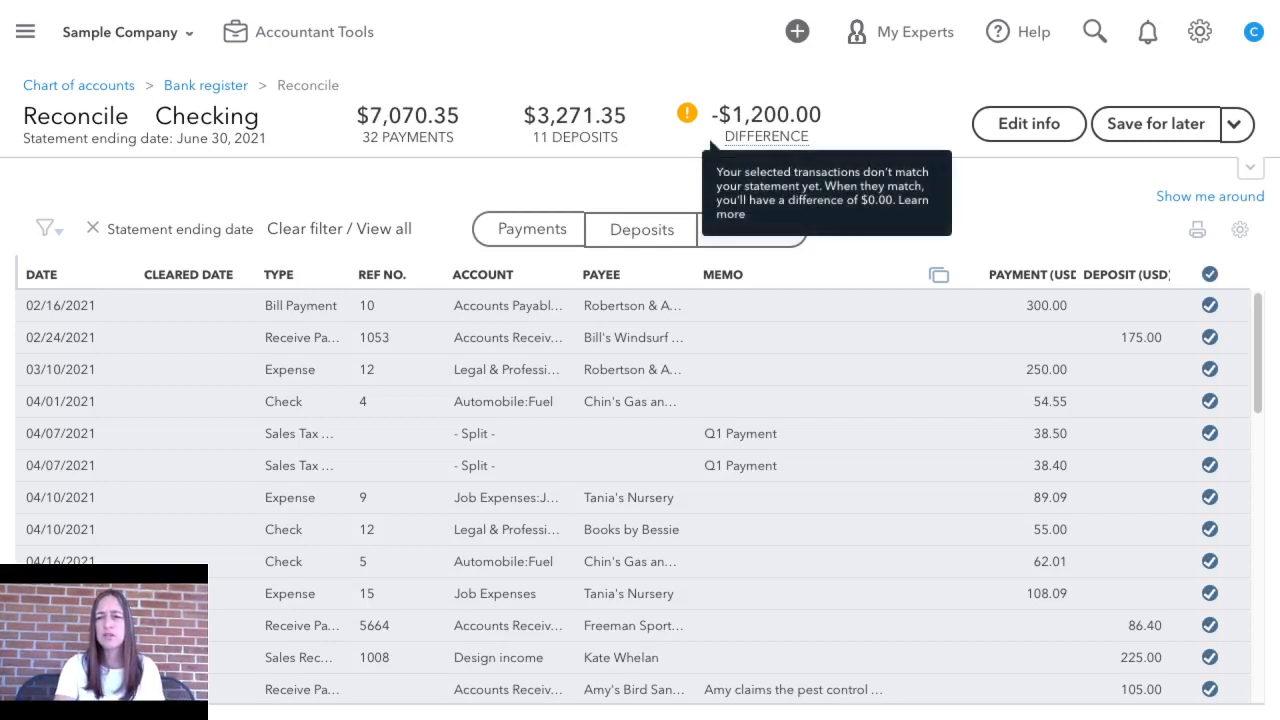
Deselect the last five transactions in the reconciliation, from the 900.00 Mastercard payment up to the 05/21/2021 deposit of 868.15
{"action": "scroll", "coordinate": [640, 495], "scroll_direction": "down", "scroll_amount": 15}
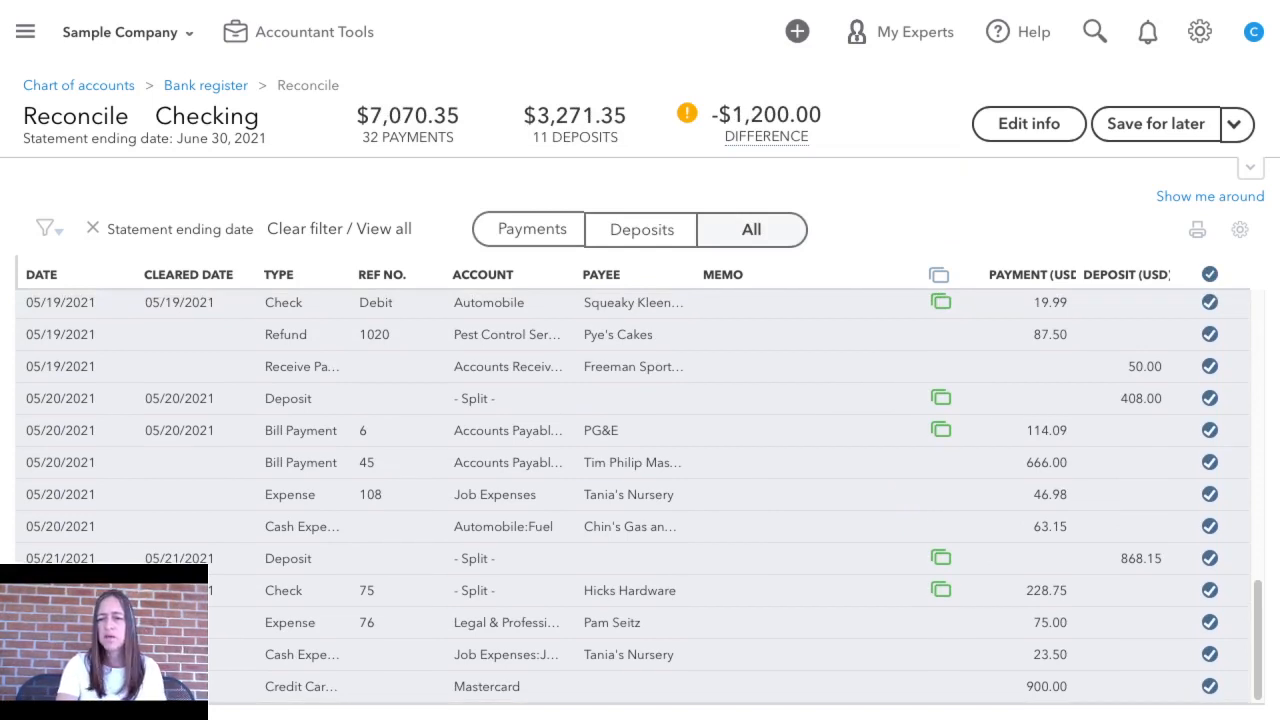
{"action": "left_click", "coordinate": [1210, 686]}
{"action": "left_click", "coordinate": [1210, 654]}
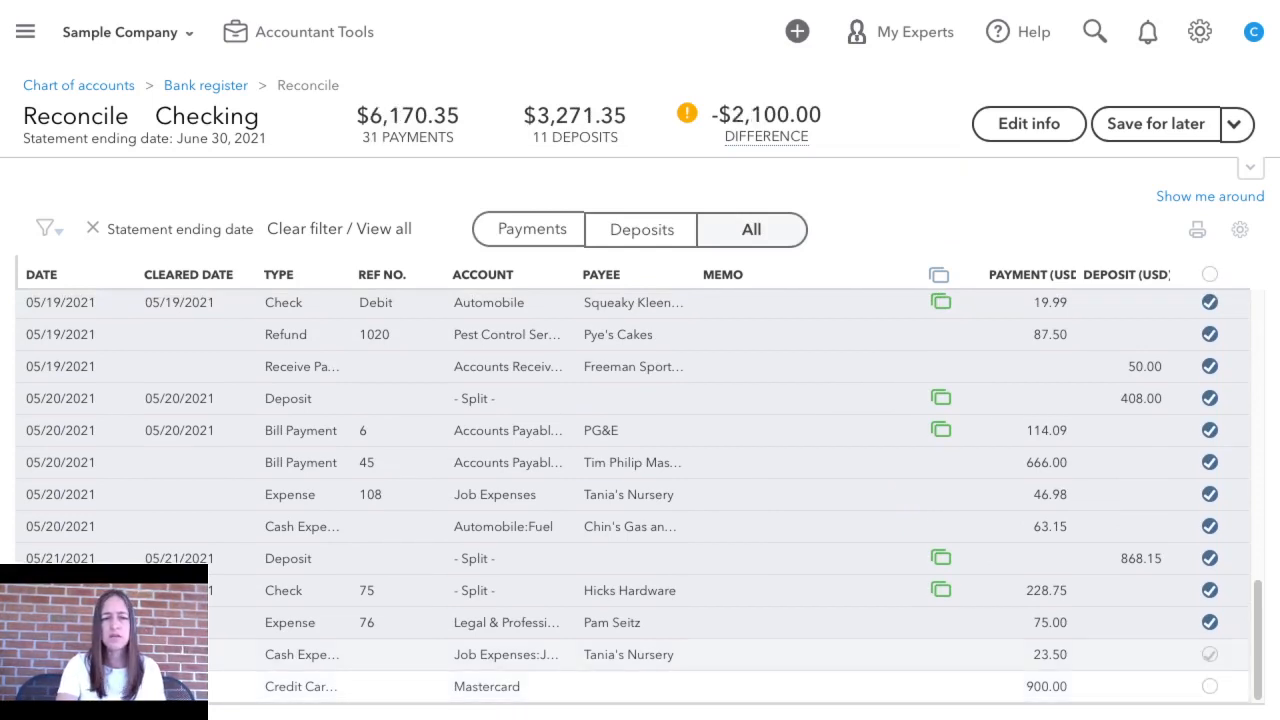
{"action": "left_click", "coordinate": [1210, 622]}
{"action": "left_click", "coordinate": [1210, 590]}
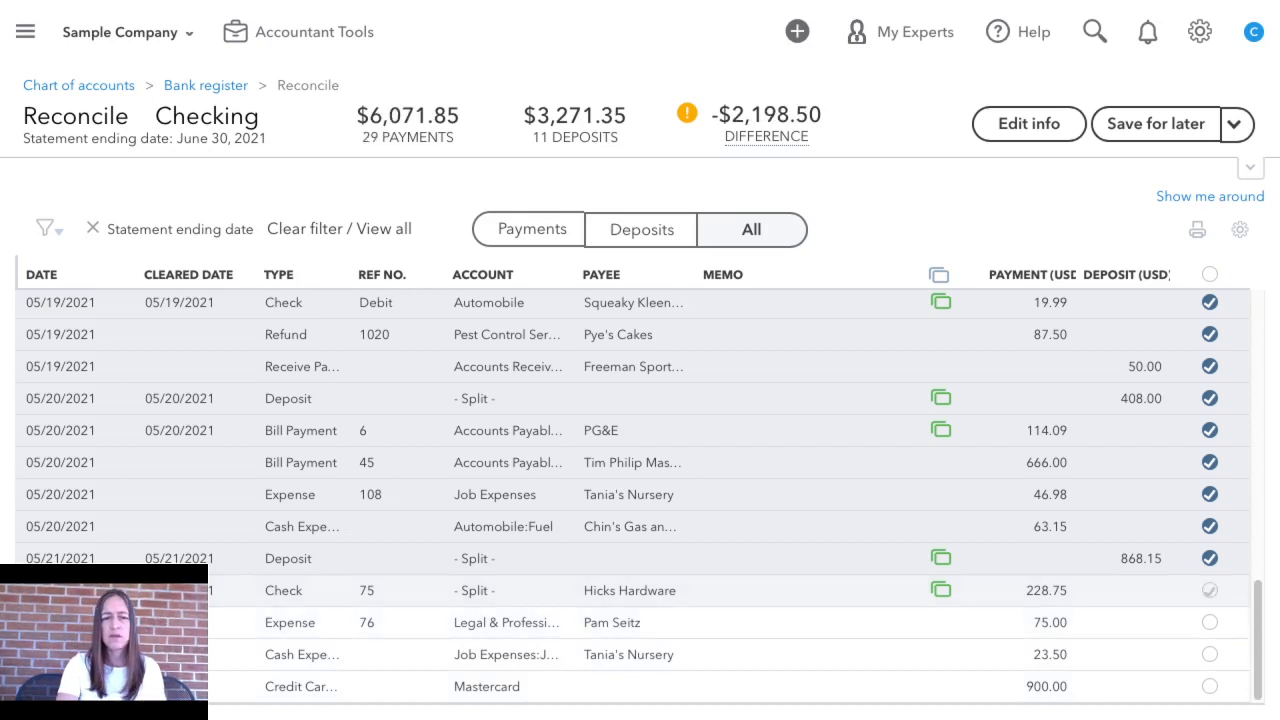
{"action": "left_click", "coordinate": [1210, 558]}
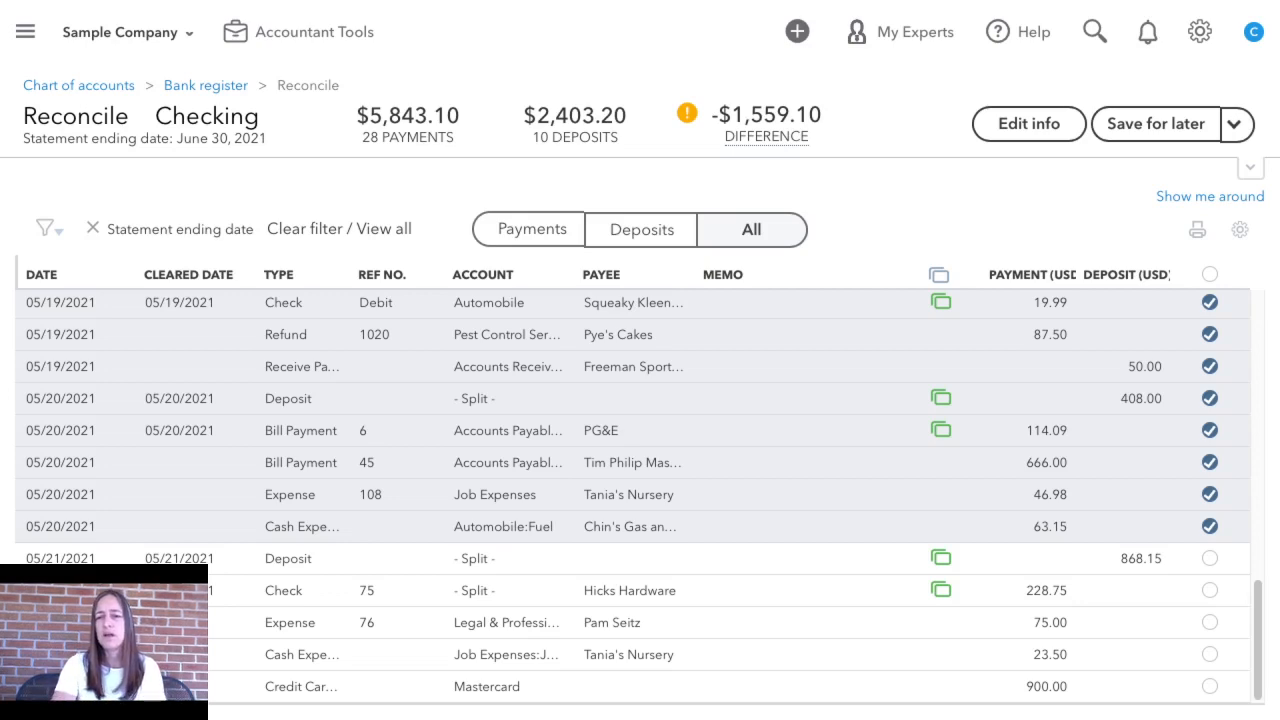
{"action": "scroll", "coordinate": [640, 500], "scroll_direction": "up", "scroll_amount": 10}
{"action": "scroll", "coordinate": [640, 500], "scroll_direction": "down", "scroll_amount": 10}
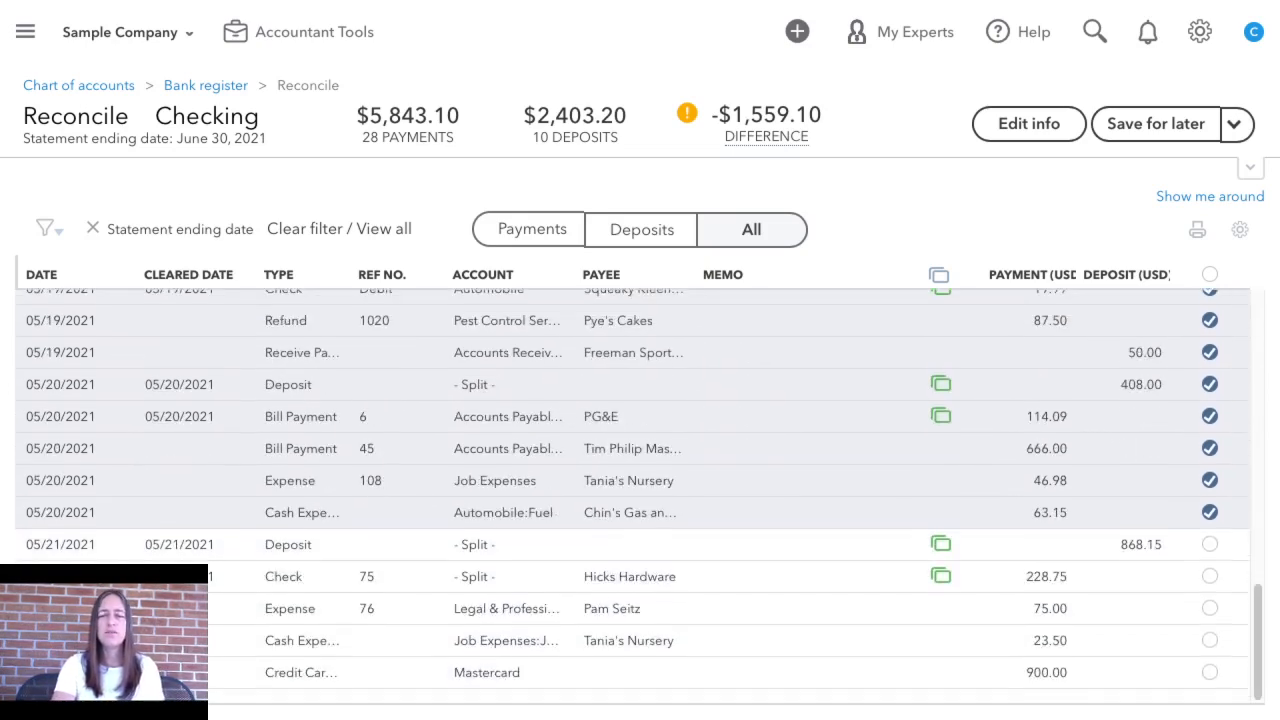